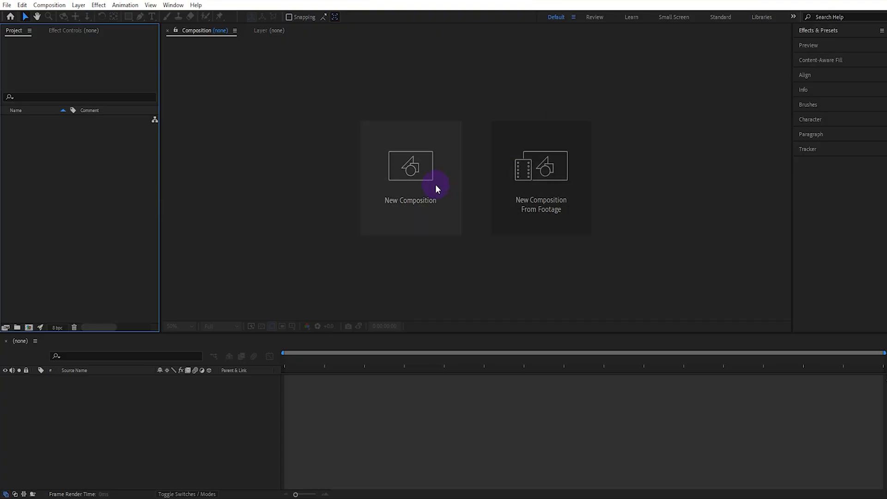
- Create a new composition using the Cinema 4D 3D renderer
click(435, 184)
click(415, 115)
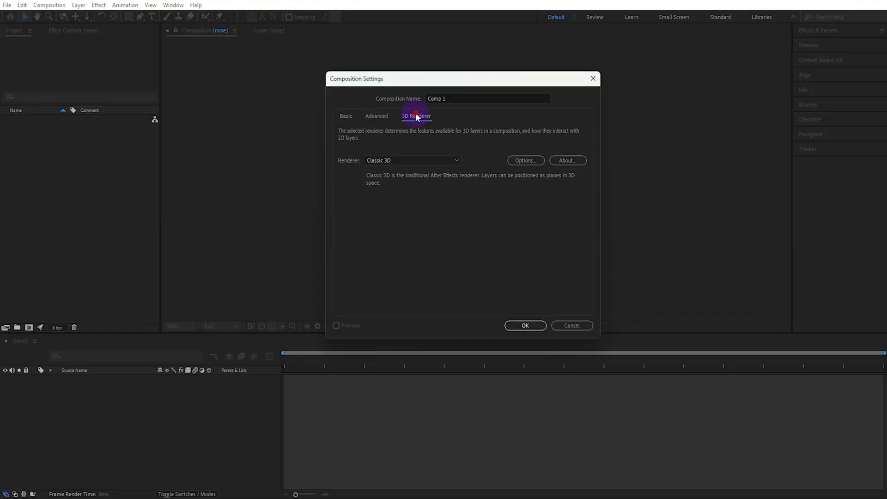
click(408, 162)
click(397, 182)
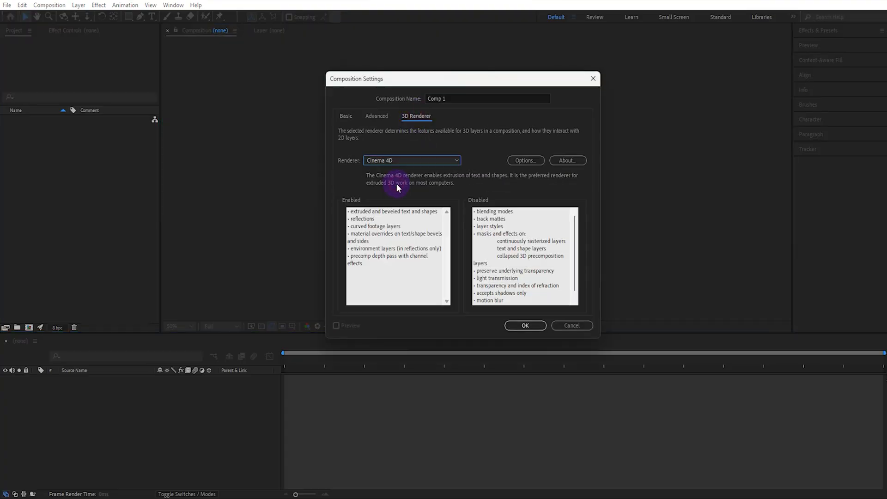
click(524, 326)
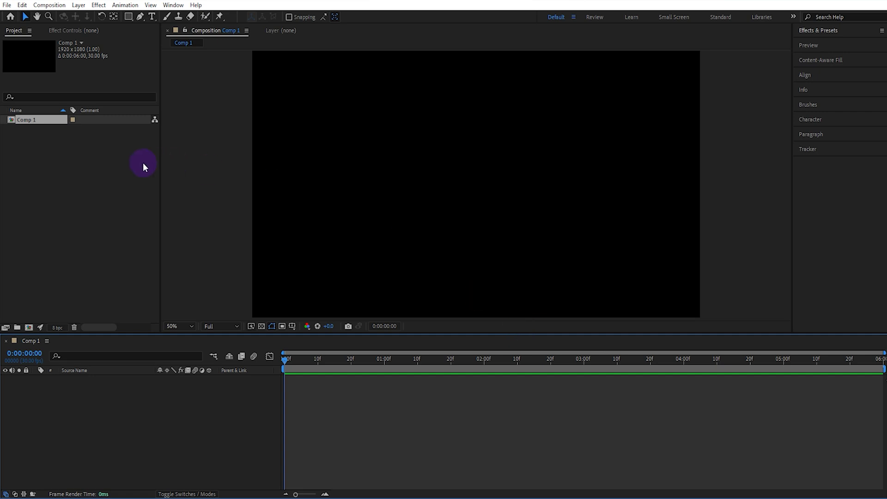
- Import both Netflix logo .ai files and place netflix-logo-icon.ai in the composition
double_click(140, 163)
drag(374, 188, 340, 150)
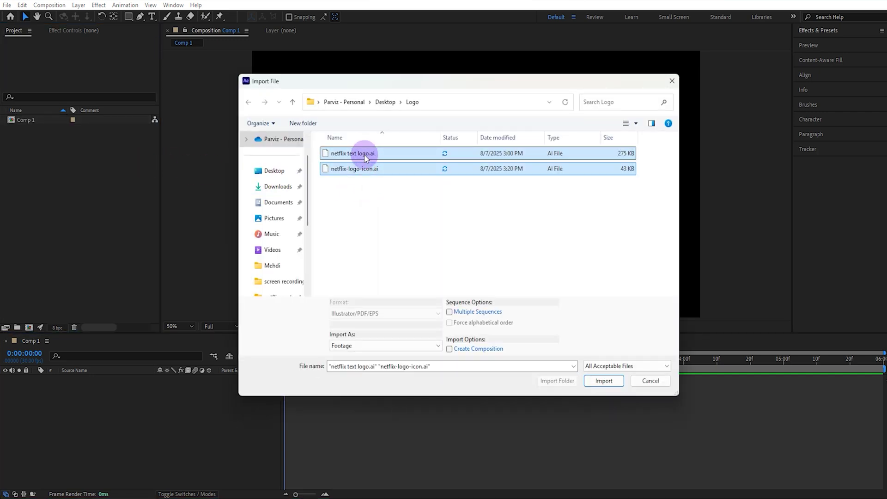
click(597, 384)
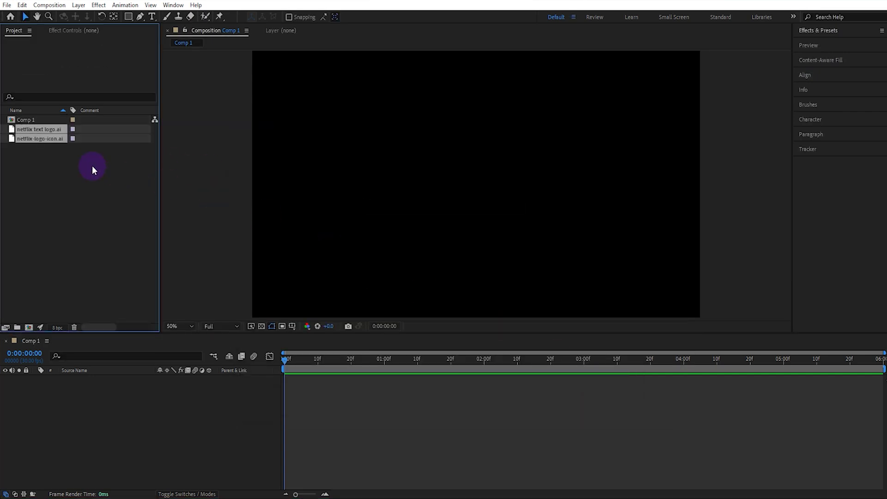
click(63, 154)
click(42, 138)
click(117, 387)
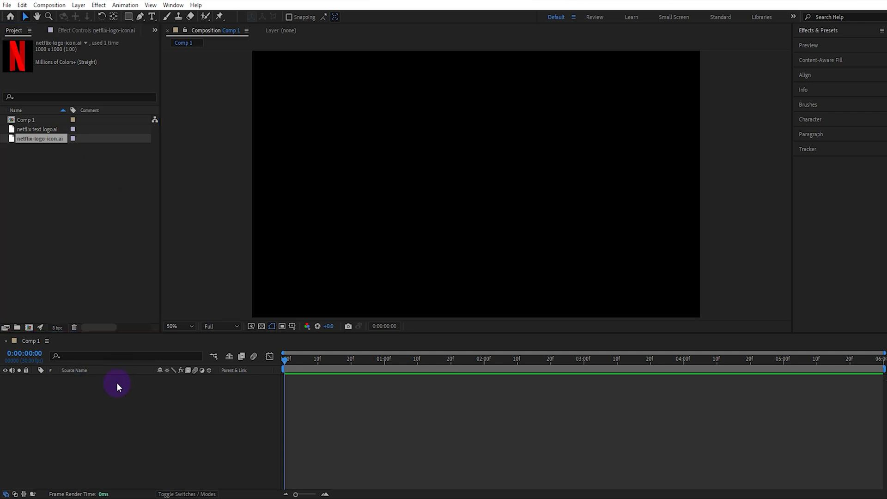
- Create shapes from the N icon, delete the original layer, and make the outlines layer 3D
right_click(132, 378)
mouse_move(189, 288)
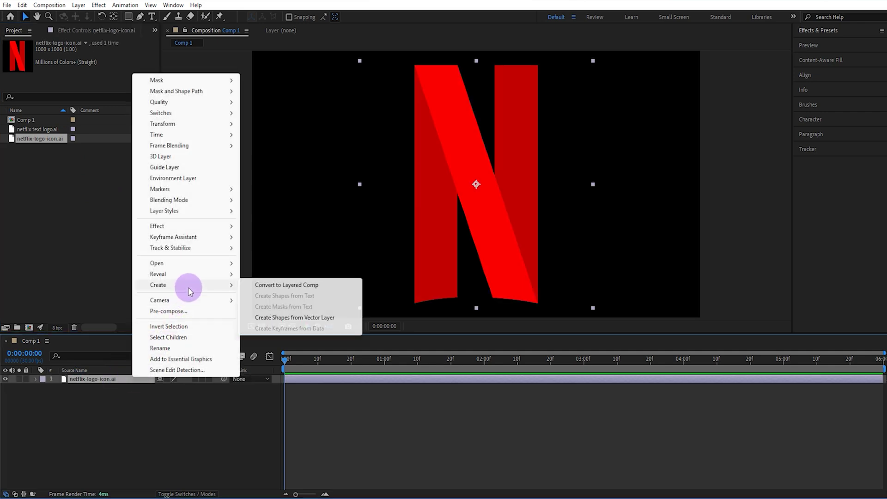
click(277, 317)
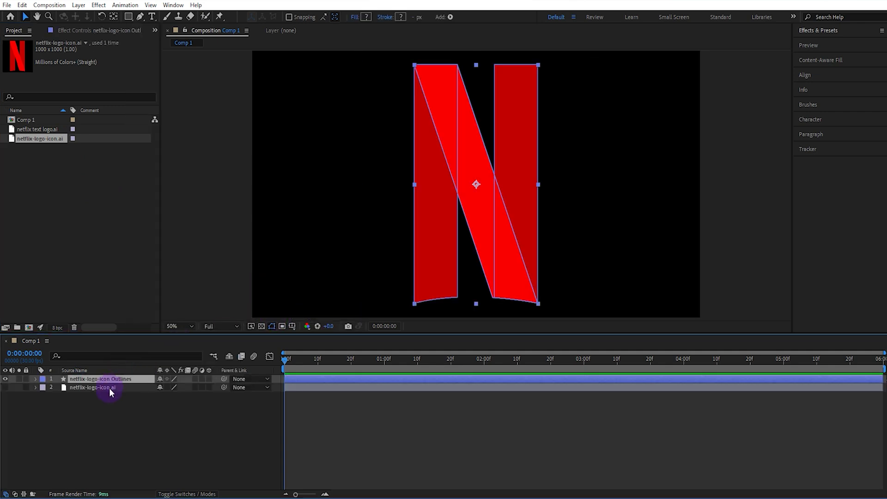
click(109, 388)
key(Delete)
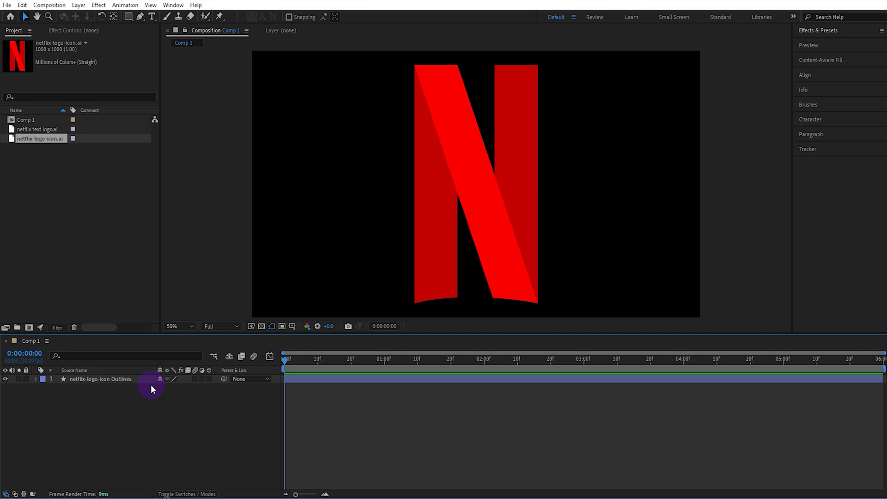
click(208, 378)
- In Geometry Options keep Bevel Style None, Bevel Depth 0, and set Extrusion Depth 120
click(35, 379)
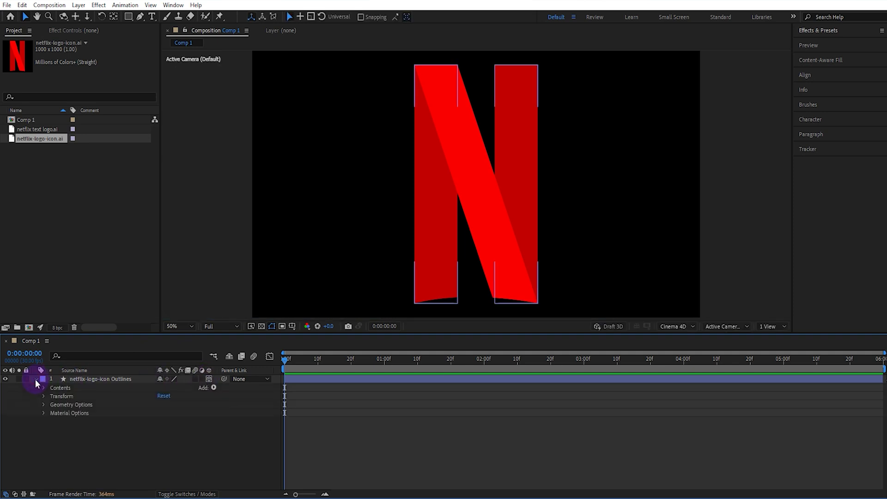
click(43, 405)
click(174, 412)
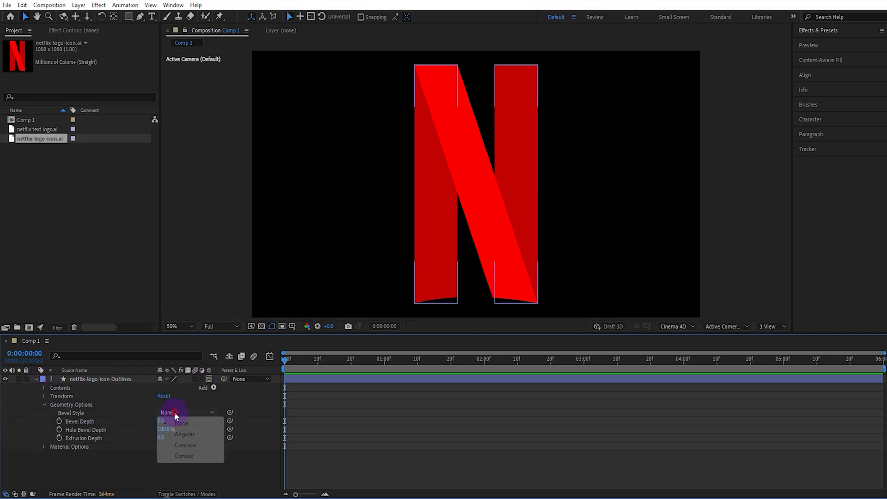
click(180, 424)
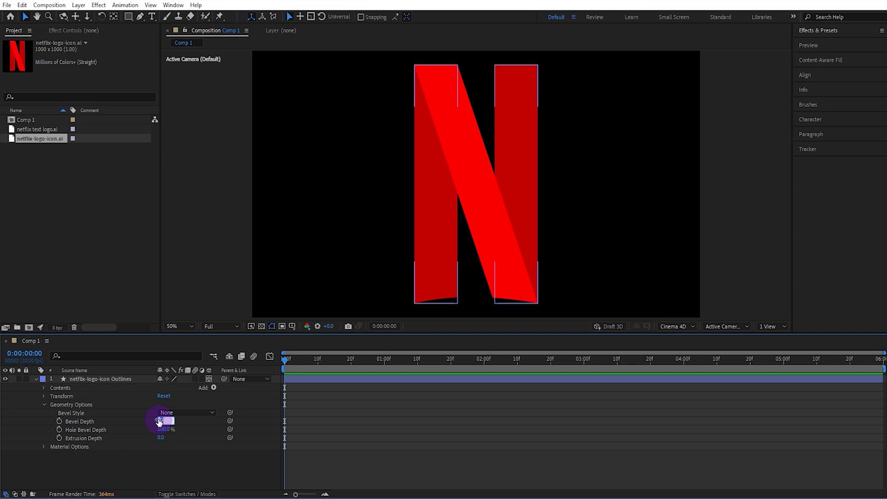
click(163, 437)
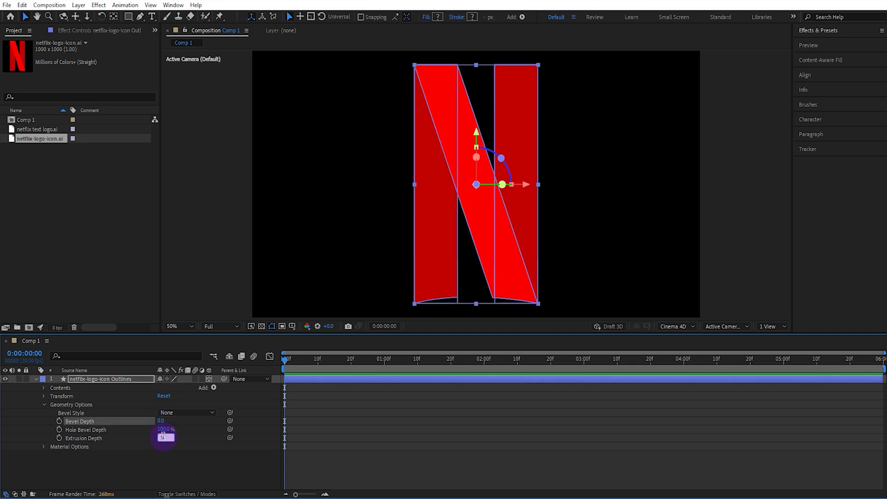
click(44, 387)
- Select shape Groups 1–3 in the layer's Contents and bring up their context menu
click(65, 397)
shift+click(76, 413)
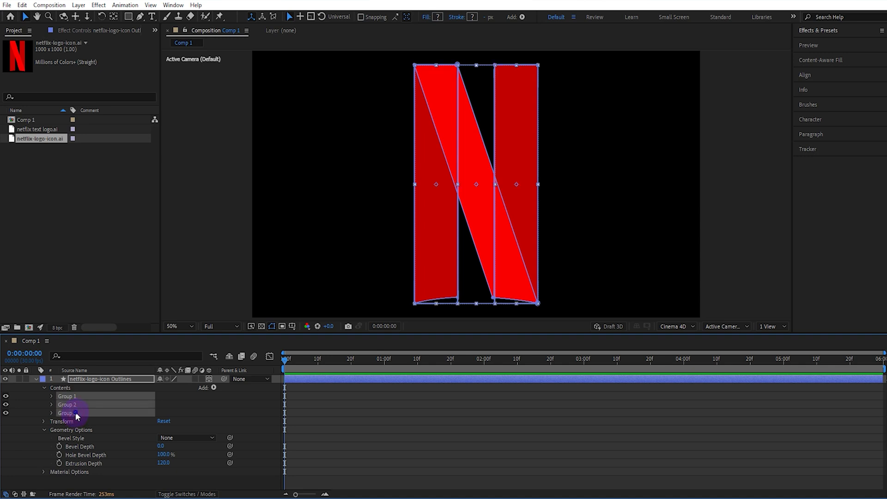
right_click(76, 411)
- Group the N's three parts and give the group a dark red C20000 Side Color
click(111, 363)
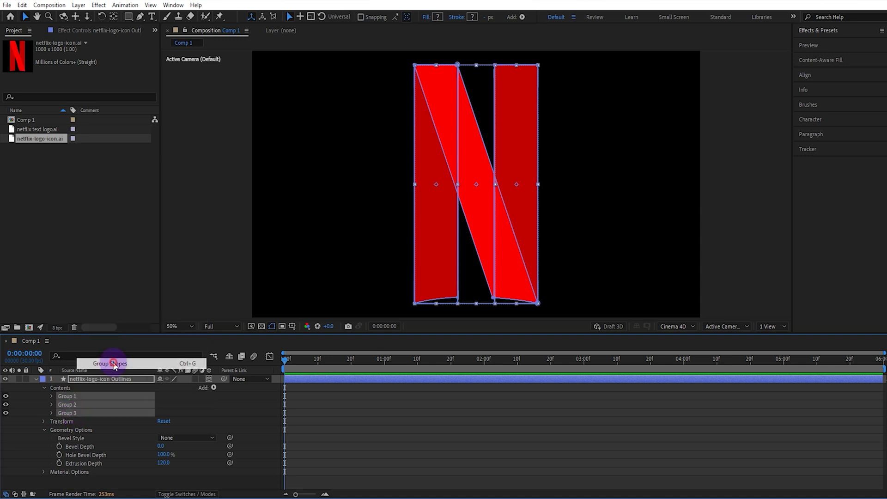
click(213, 388)
mouse_move(305, 258)
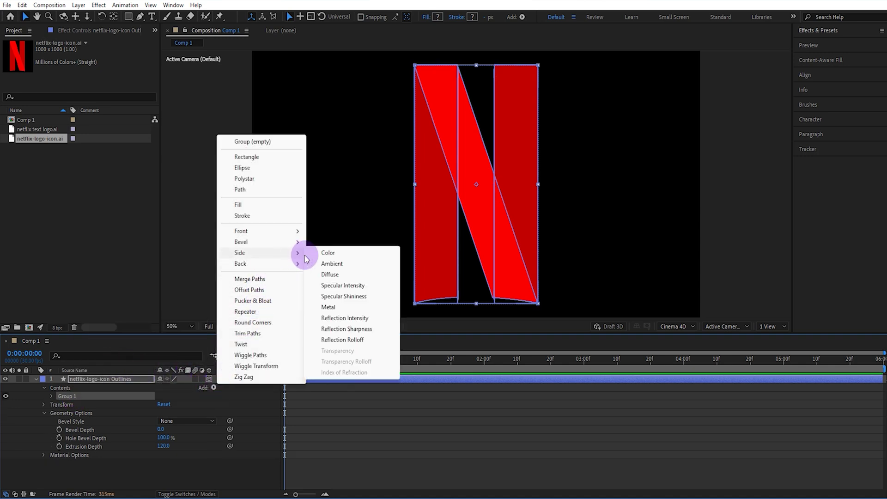
click(330, 253)
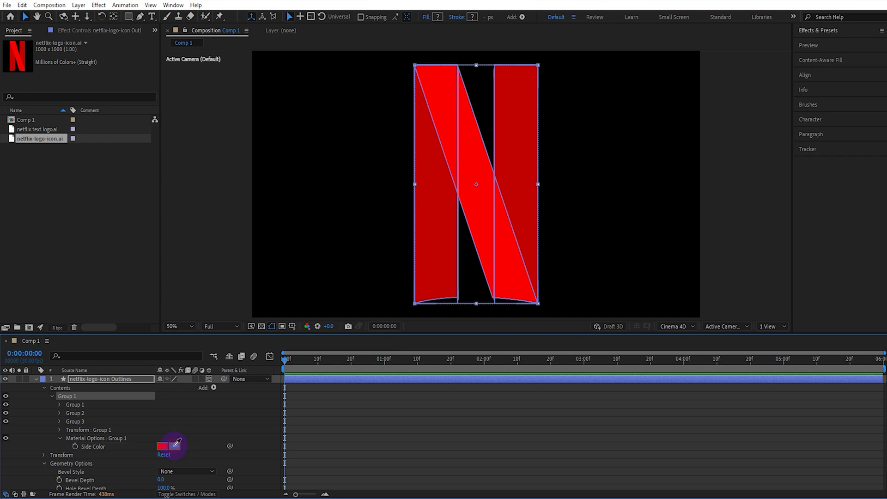
click(437, 246)
click(162, 446)
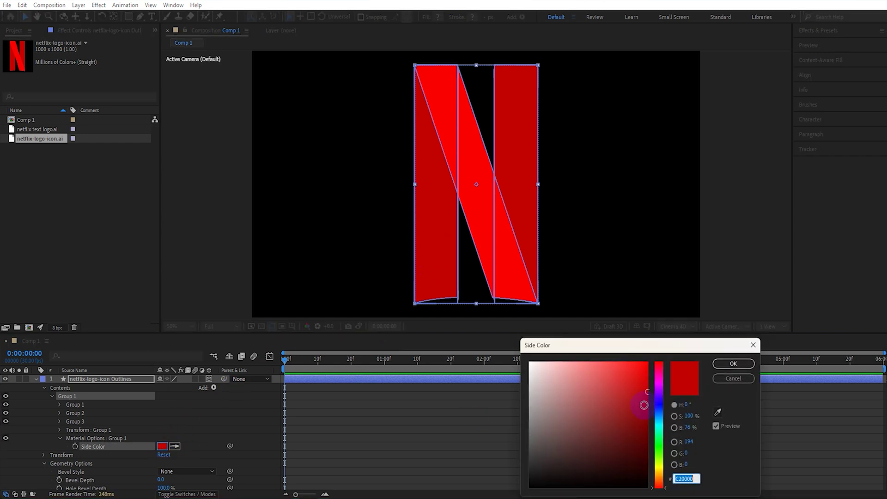
click(733, 363)
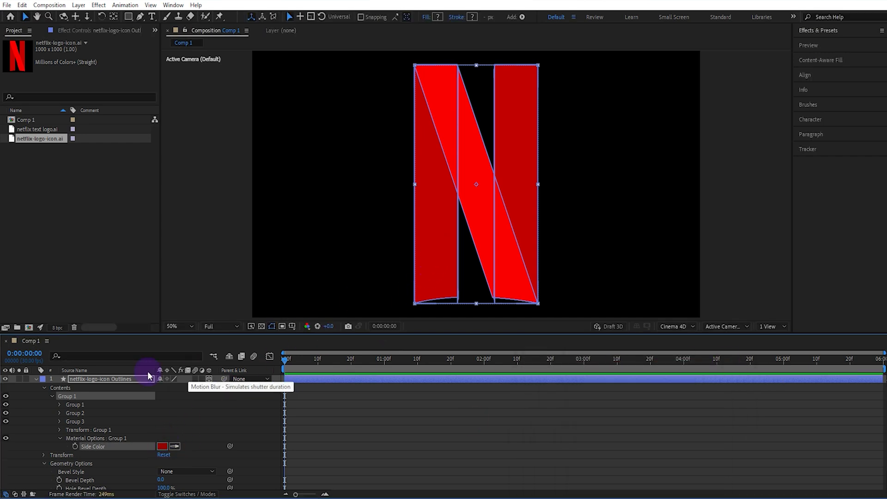
- Enable keyframing for the N's Scale and Y Rotation
click(44, 388)
click(45, 404)
click(44, 396)
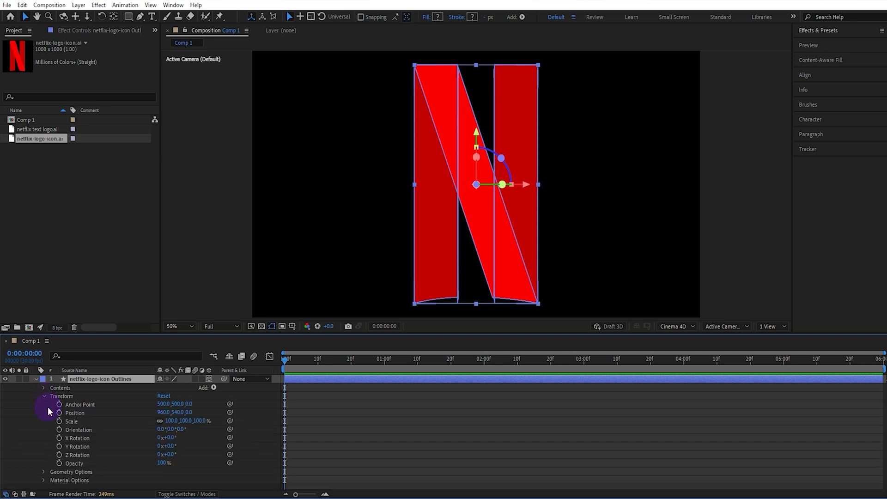
click(59, 420)
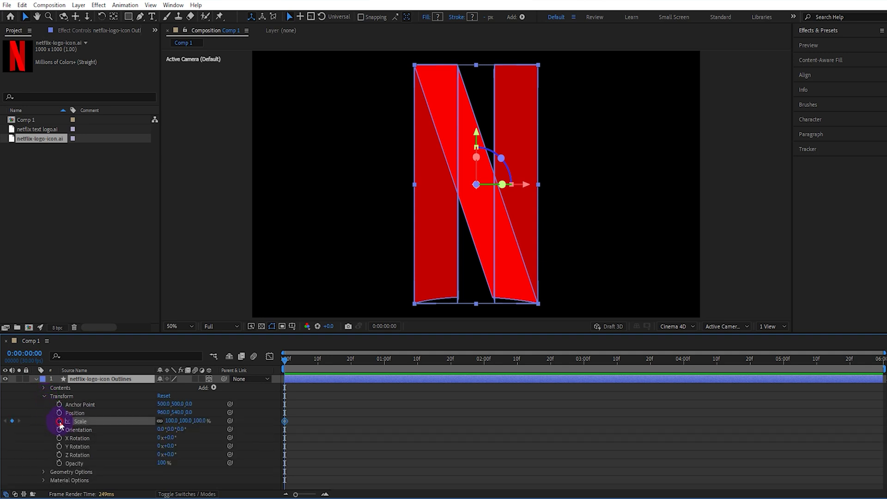
click(59, 446)
- Keyframe Scale 150% at 0s, then Scale 40% and Y Rotation -1x at 2:00
click(107, 379)
key(u)
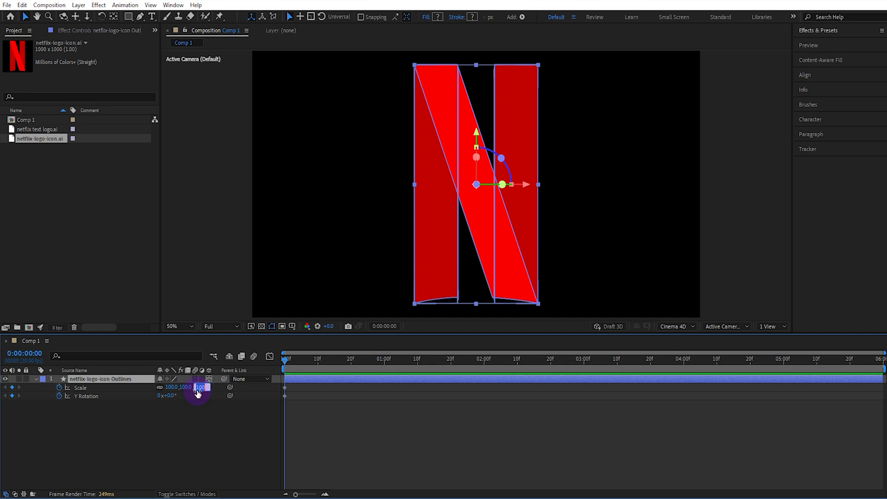
key(Return)
click(484, 360)
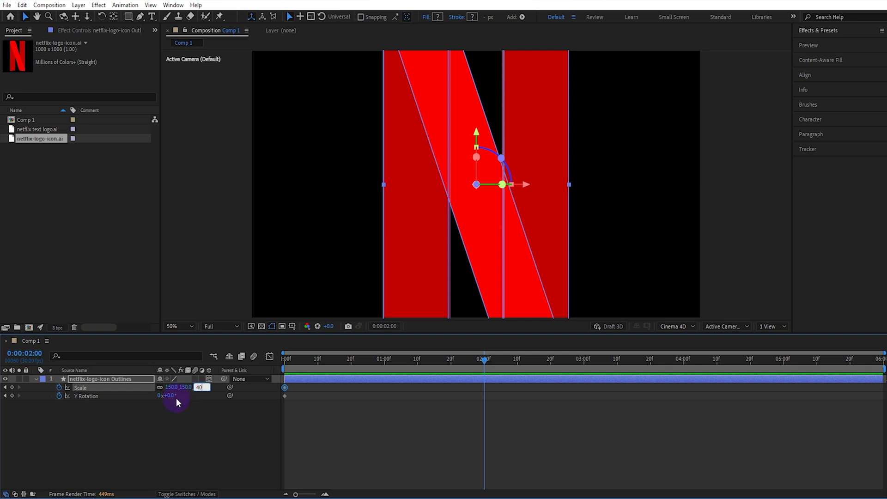
click(162, 396)
text(-)
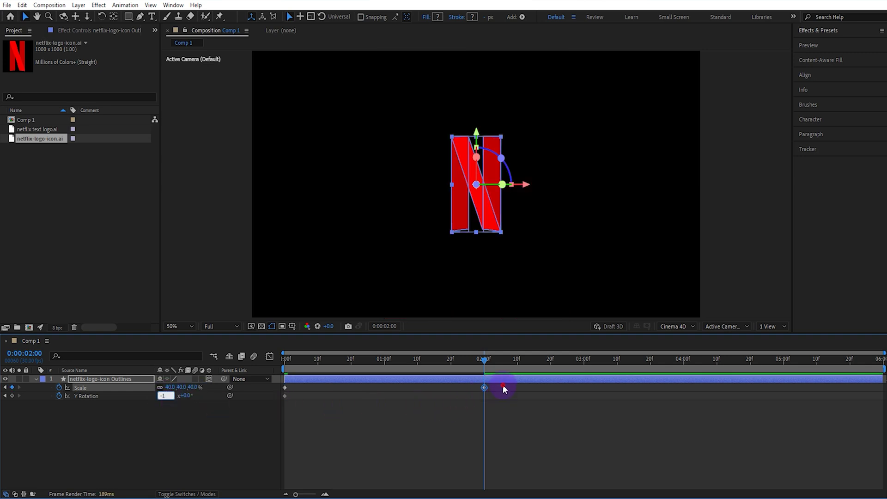
text(1)
drag(503, 385, 279, 398)
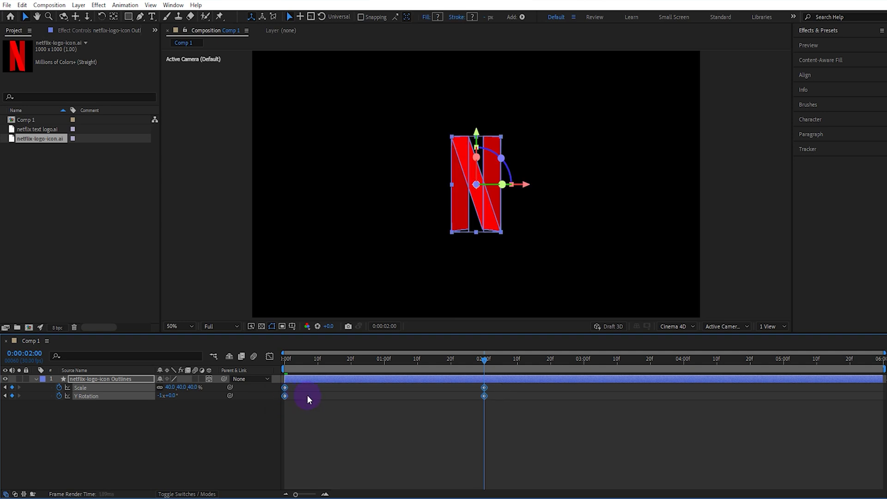
- Easy Ease all keyframes, steepen the speed curves, and scrub through the N's intro
key(F9)
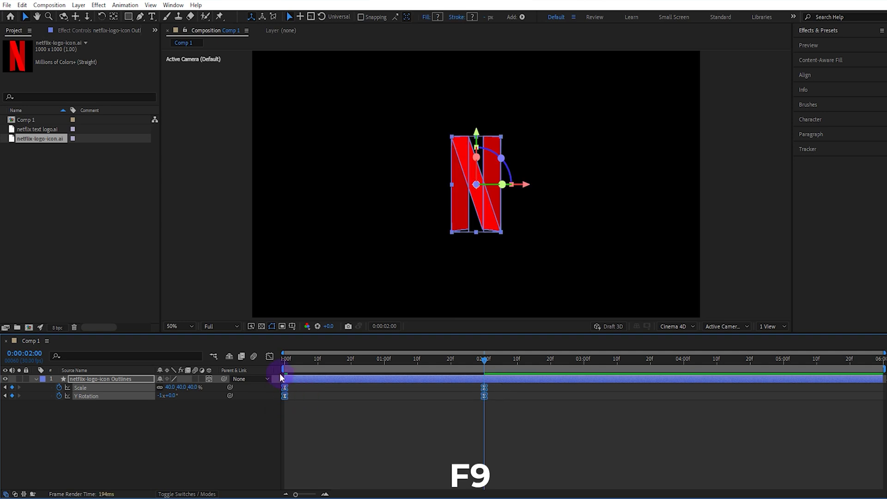
click(269, 356)
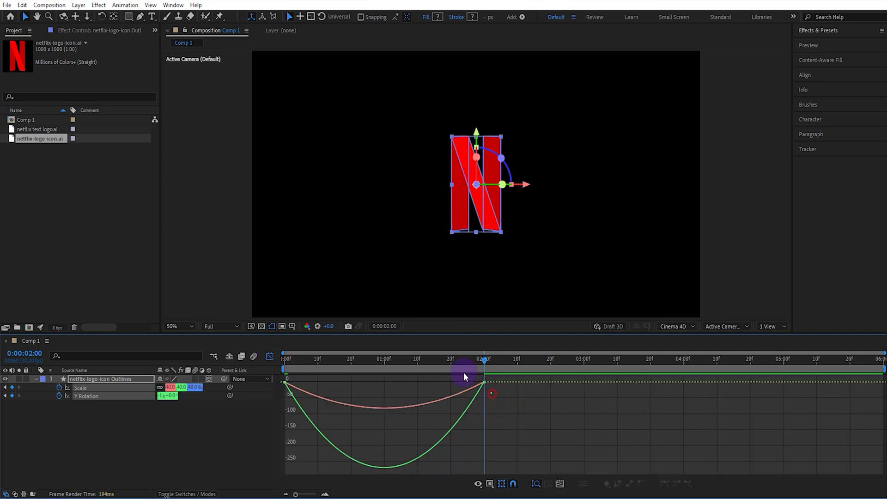
click(466, 392)
drag(450, 385, 387, 386)
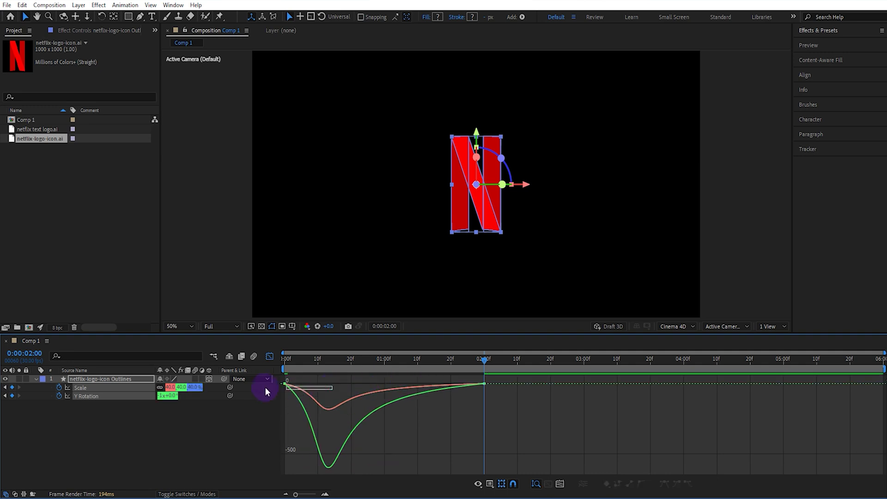
drag(317, 385, 333, 386)
click(269, 357)
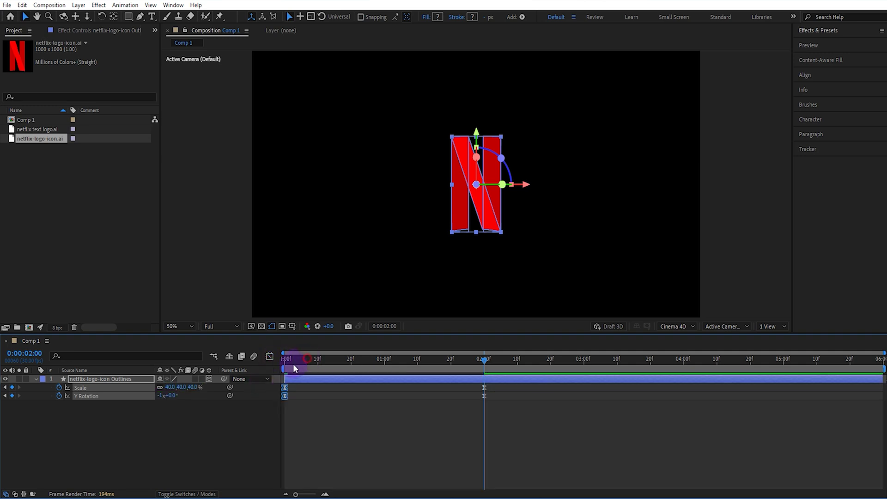
drag(293, 363, 273, 405)
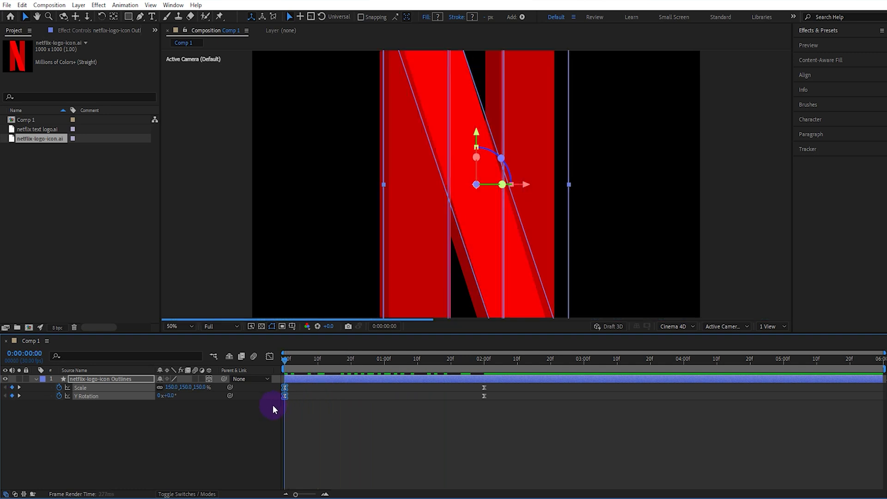
- Preview the intro, then set the N's Anchor Point Z to 50
key(space)
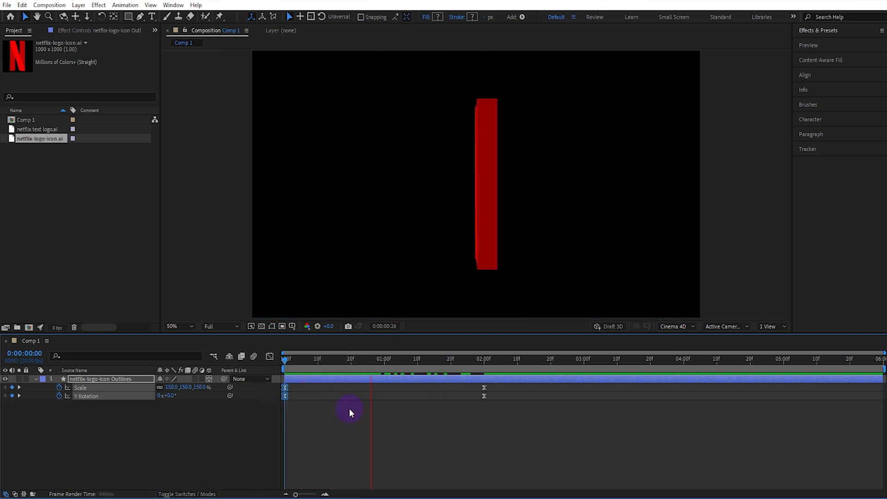
mouse_move(373, 361)
mouse_down()
mouse_move(362, 360)
mouse_move(372, 361)
mouse_up()
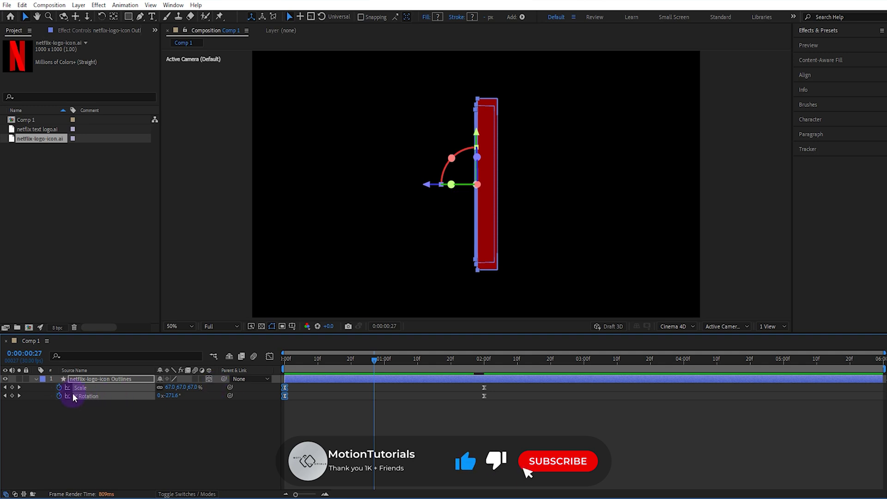
click(37, 379)
click(36, 379)
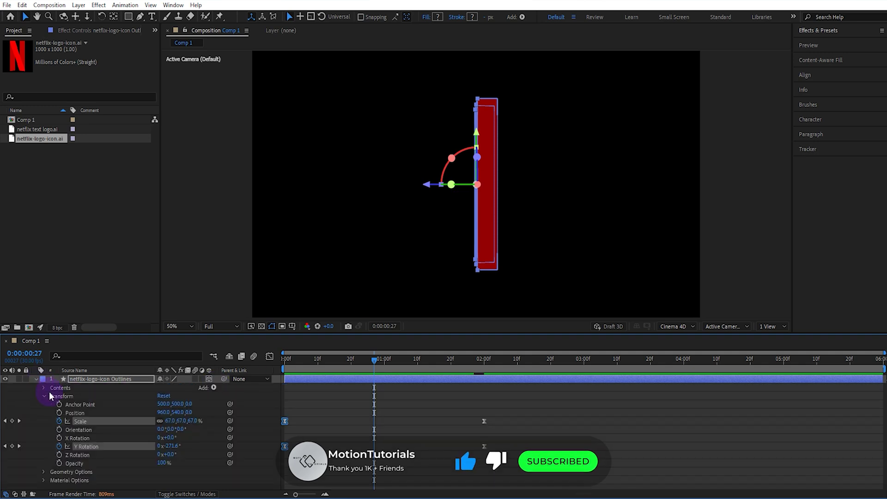
mouse_move(187, 404)
mouse_down()
mouse_move(210, 407)
mouse_move(189, 406)
mouse_up()
click(192, 403)
click(123, 407)
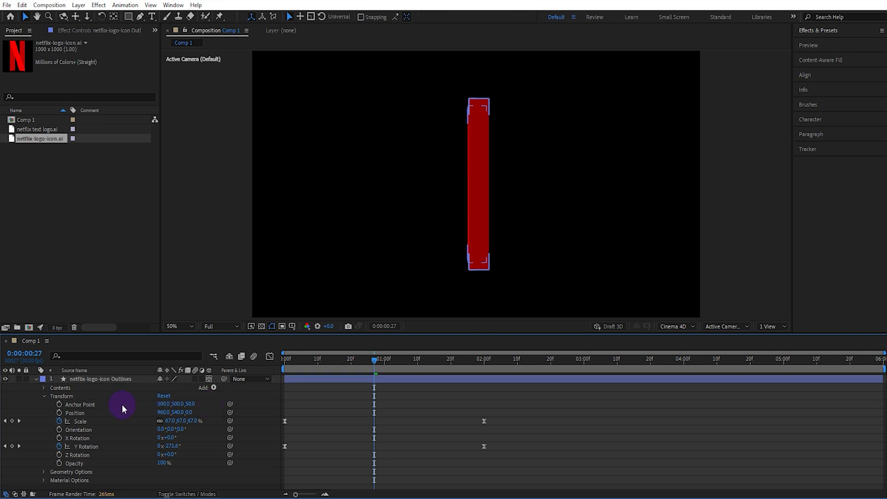
- Check the spin around the new anchor, then add Scale and Y Rotation keyframes at 3:00
click(82, 379)
key(u)
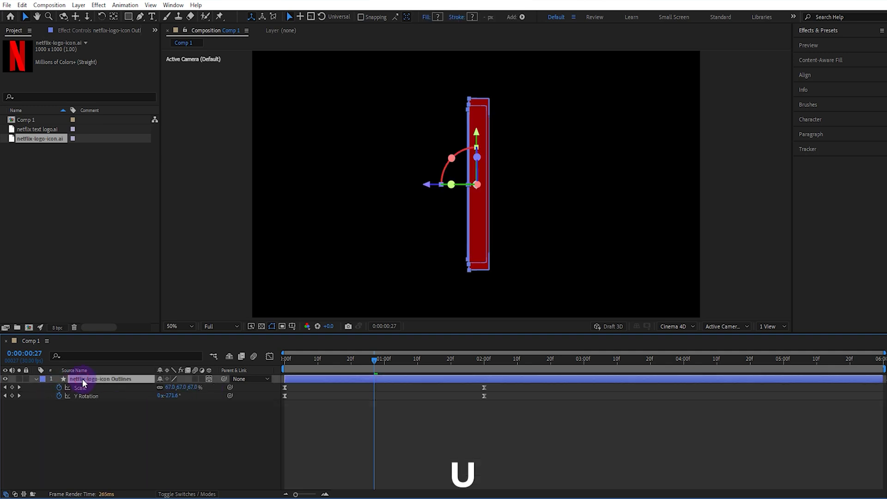
drag(299, 363, 481, 371)
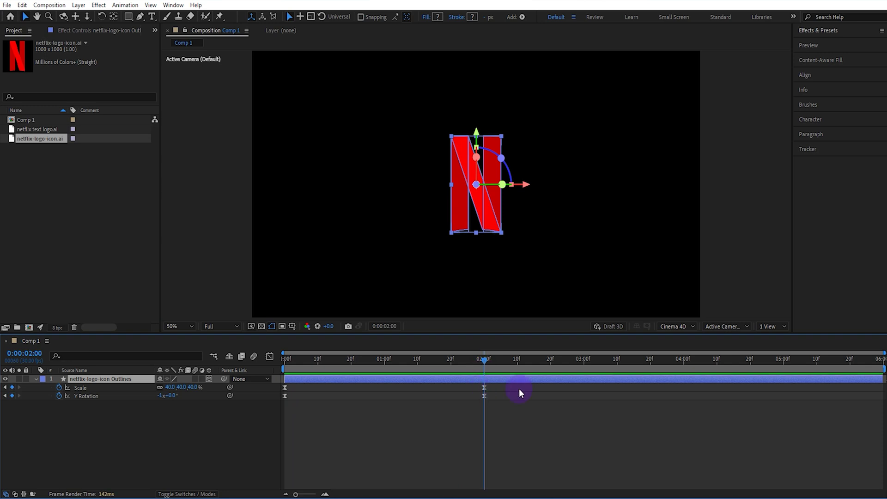
click(584, 360)
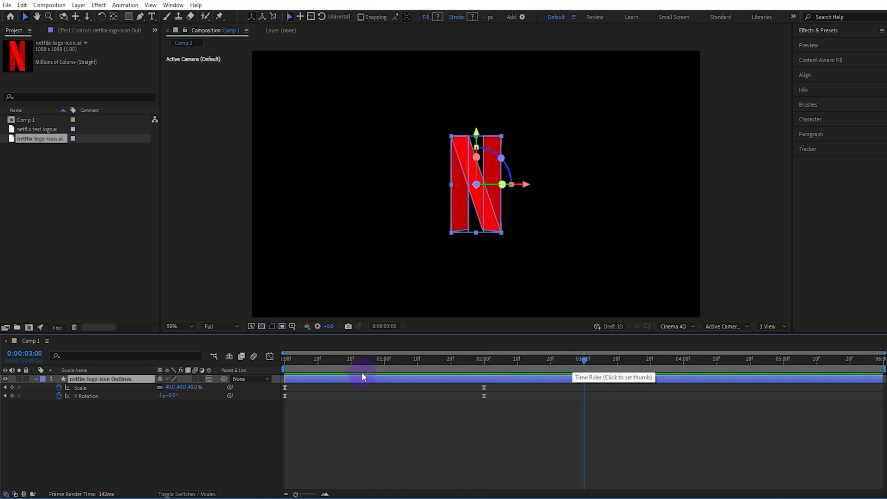
click(12, 387)
click(12, 396)
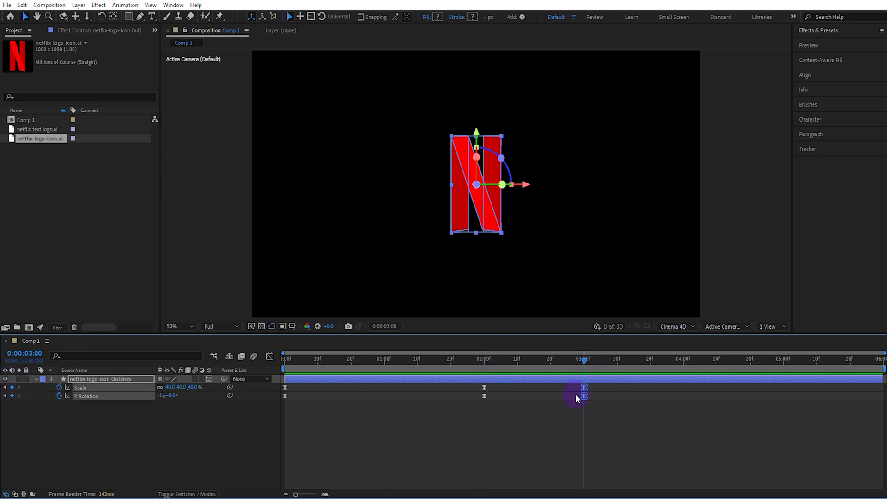
- Set Scale to 30% at 3:20 and Y Rotation to -2x at 5:00
click(650, 362)
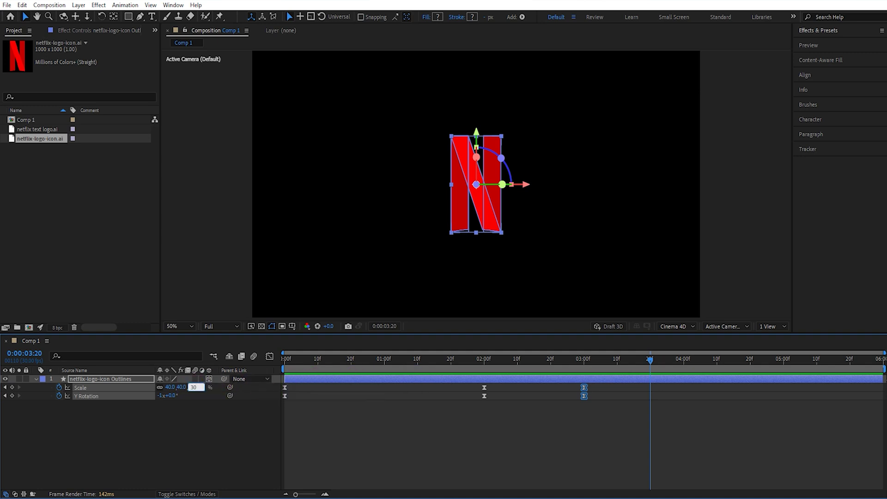
click(783, 363)
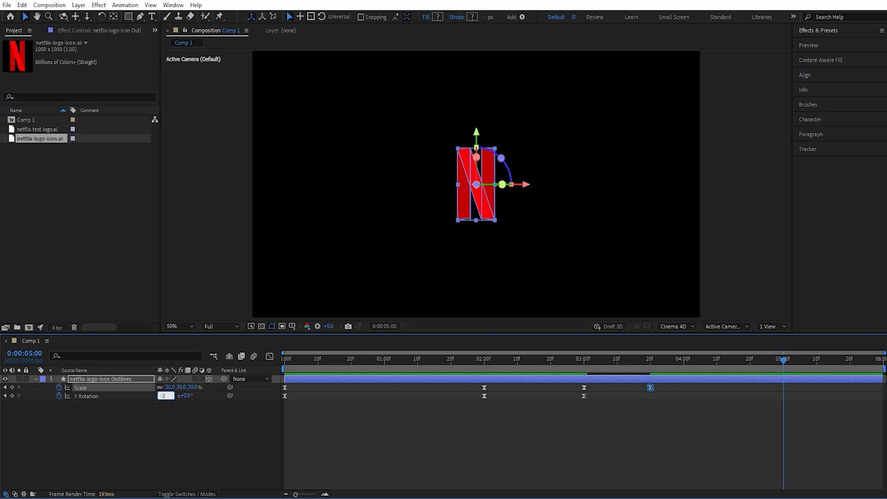
click(127, 379)
- Fade the N's Opacity from a 3:10 keyframe to 0% at 3:15, then rewind
key(shift+t)
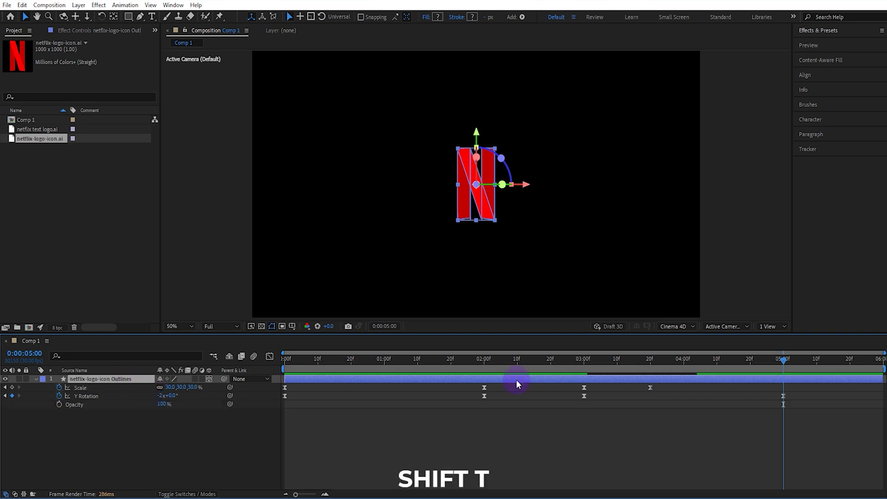
click(618, 361)
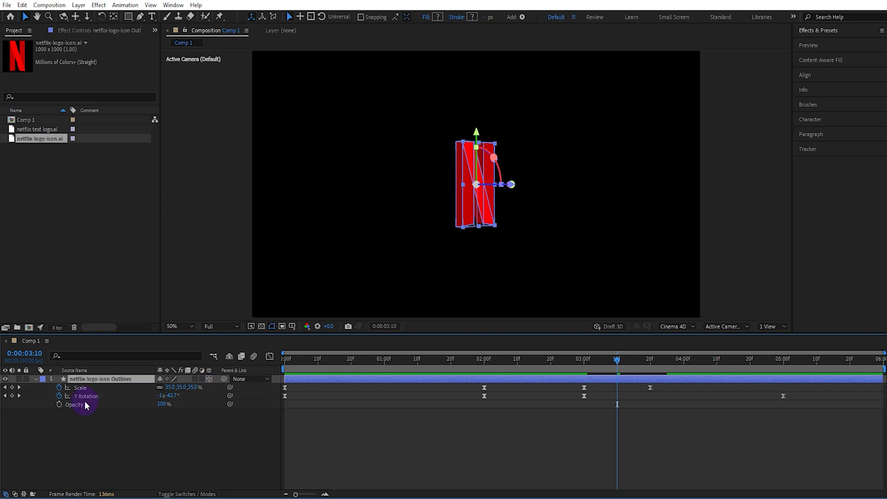
click(58, 404)
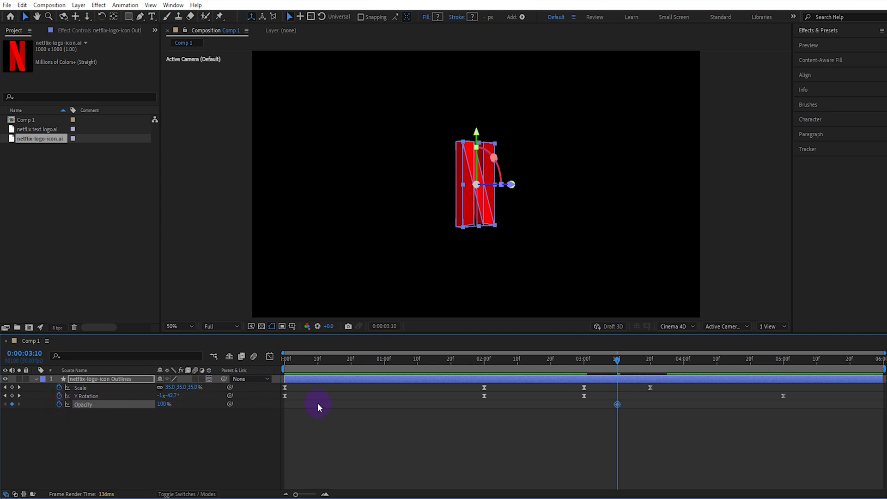
click(633, 360)
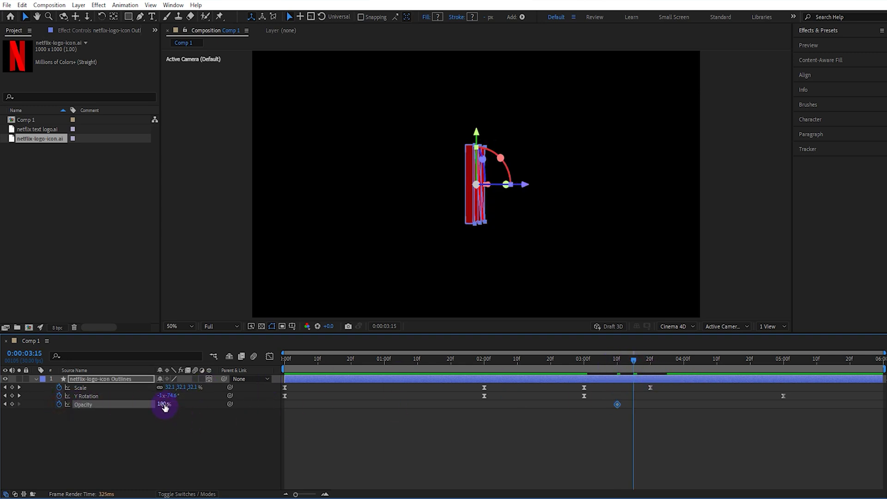
text(0)
click(202, 420)
drag(401, 361, 273, 391)
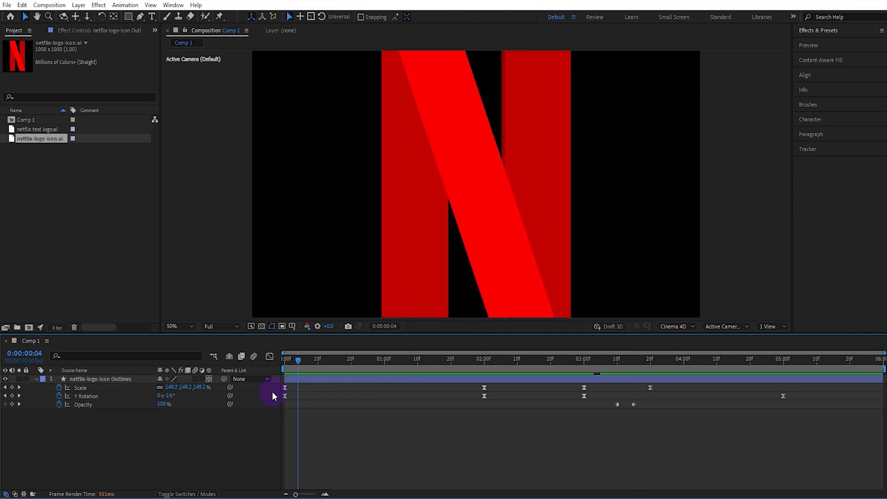
- At 2:00, draw a white ellipse shape layer above the N with the Ellipse Tool
click(484, 358)
click(130, 19)
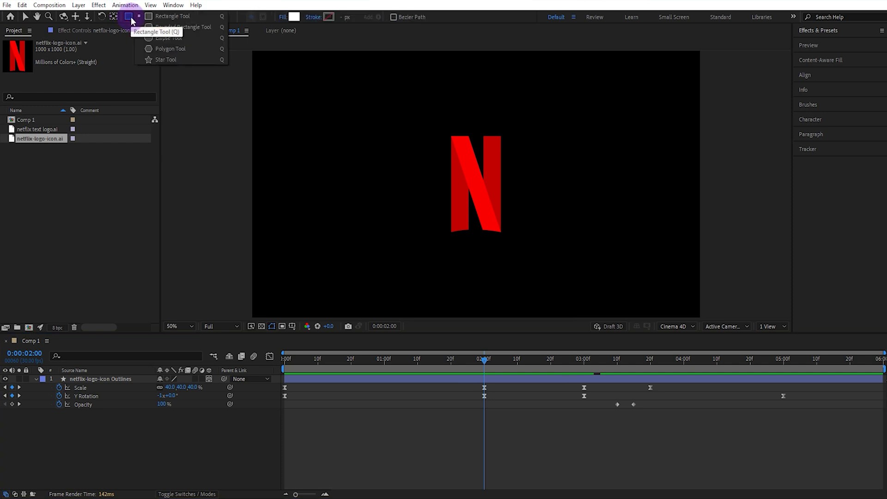
click(169, 37)
mouse_move(437, 80)
mouse_down()
mouse_move(482, 111)
mouse_move(525, 115)
mouse_up()
click(25, 16)
click(443, 96)
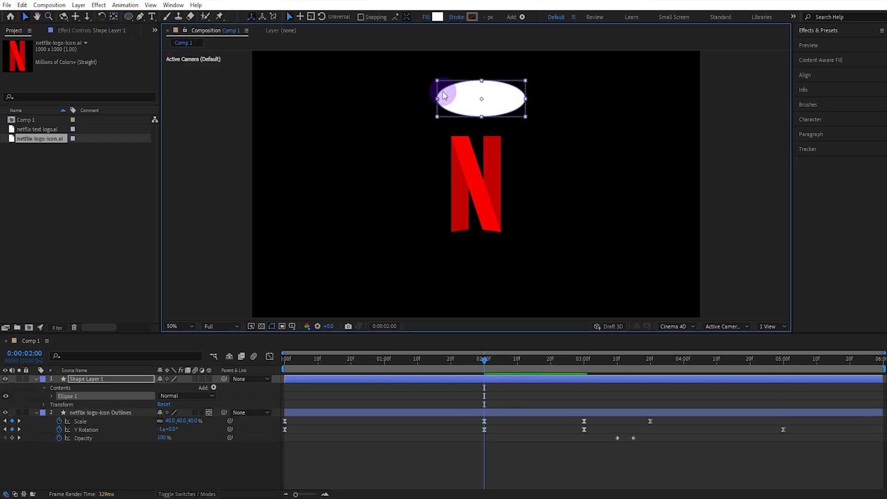
click(818, 30)
- Apply CC Light Burst 2.5 to the ellipse layer with Ray Length 110
click(823, 43)
text(cc)
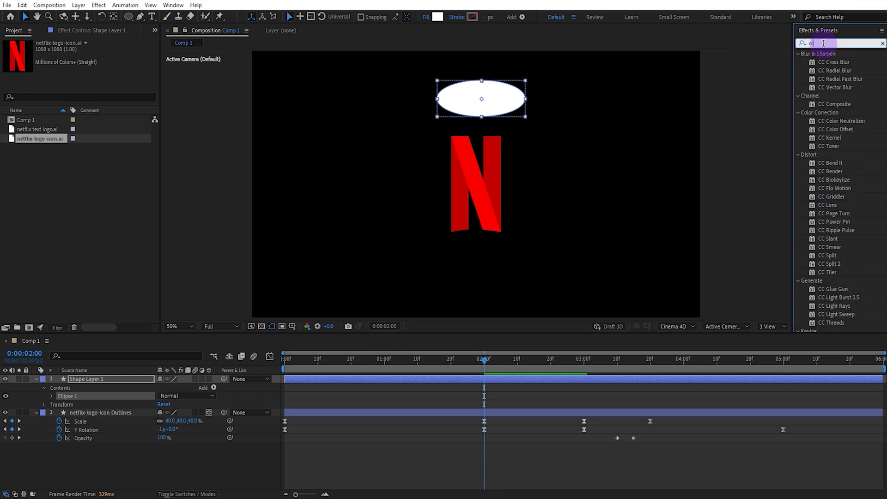
text( li)
drag(852, 63, 508, 96)
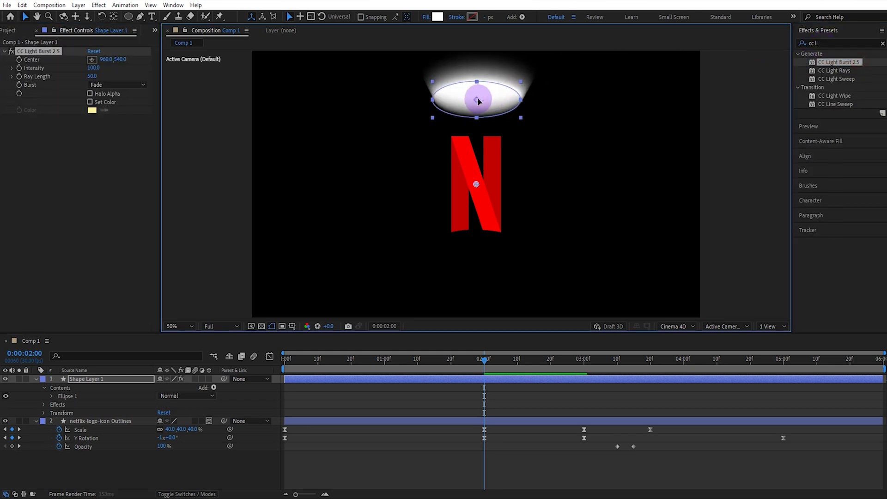
click(92, 77)
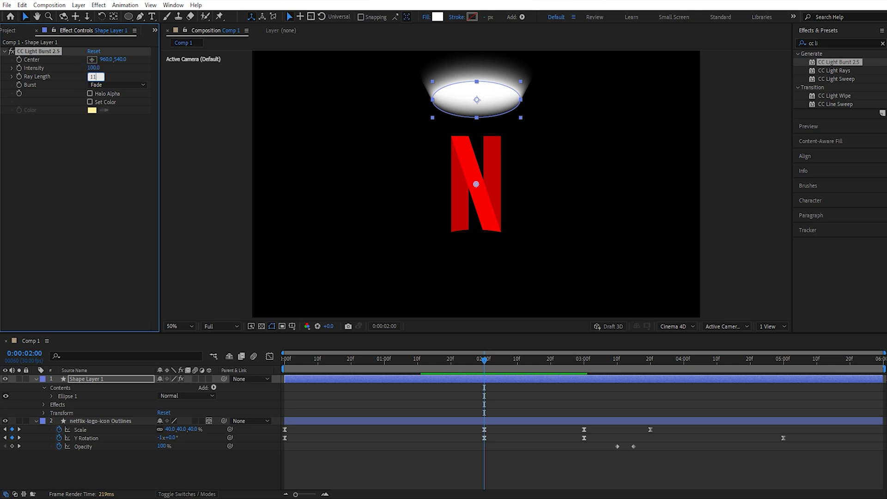
text(110)
- Raise the ellipse and the burst's Center so the beam stretches down over the N
drag(116, 60, 21, 68)
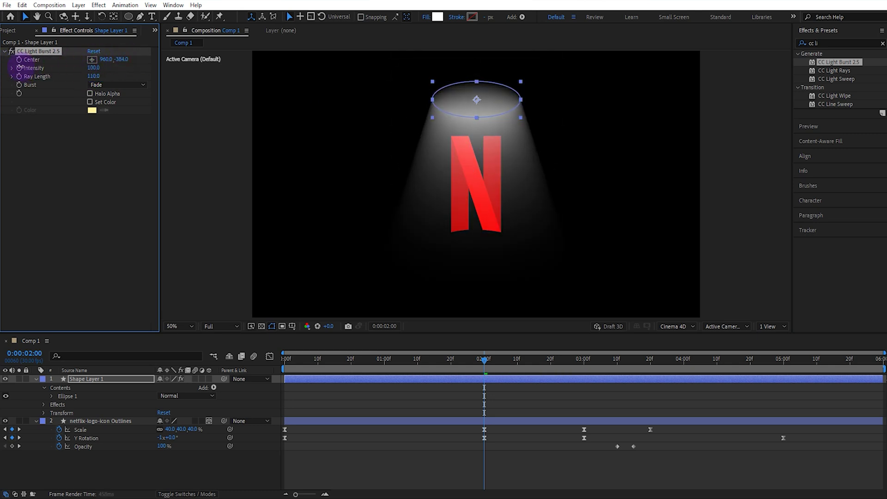
click(197, 316)
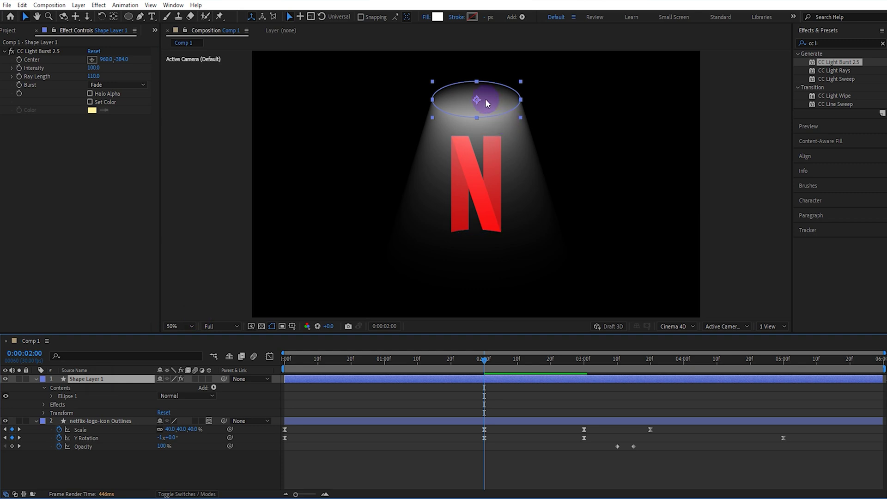
drag(483, 95, 475, 53)
drag(123, 63, 14, 60)
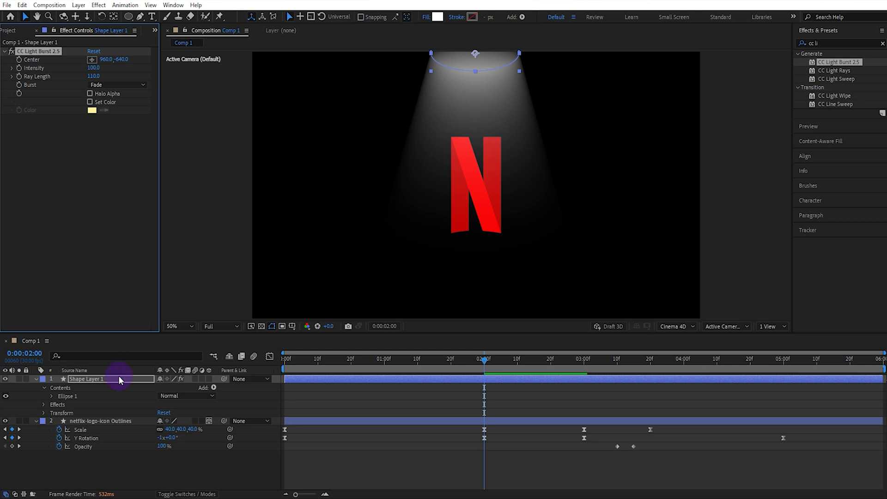
- Add a Glow effect to Shape Layer 1 with Glow Radius 250
click(882, 43)
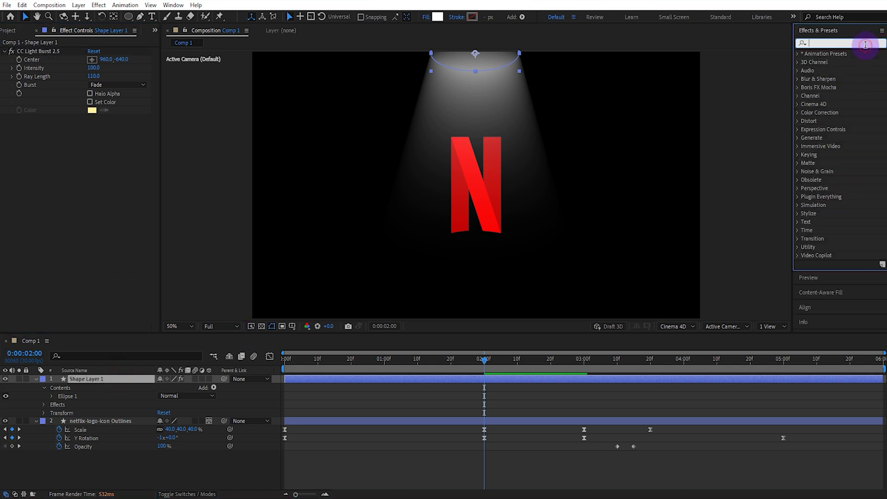
text(glo)
drag(832, 104, 85, 200)
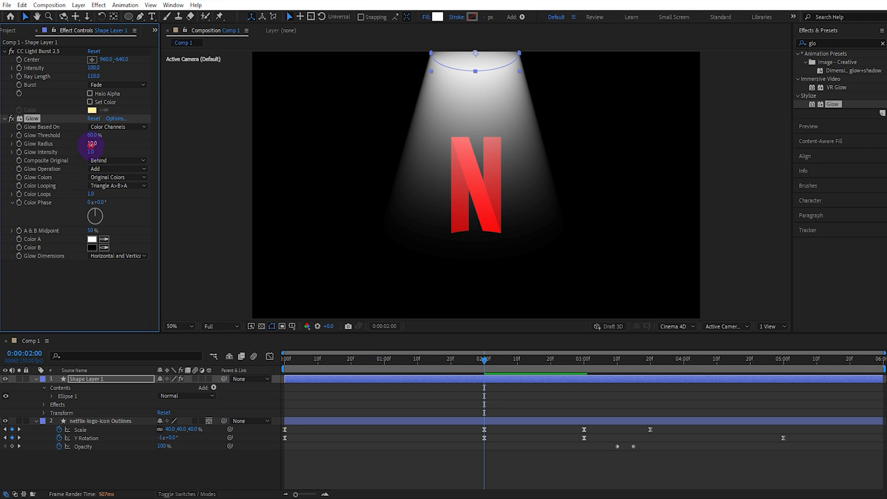
text(250)
click(115, 145)
- Keyframe Shape Layer 1's Opacity so the spotlight beam fades out by 3:20
click(115, 379)
key(t)
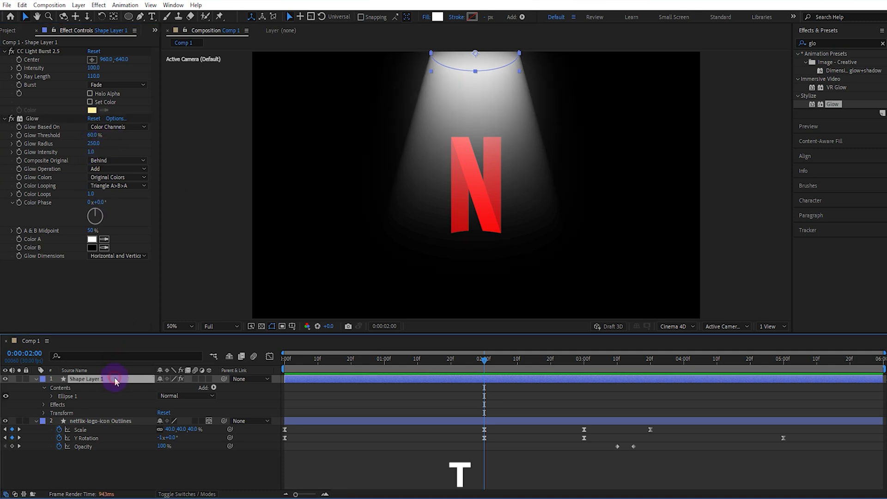
click(450, 361)
click(58, 387)
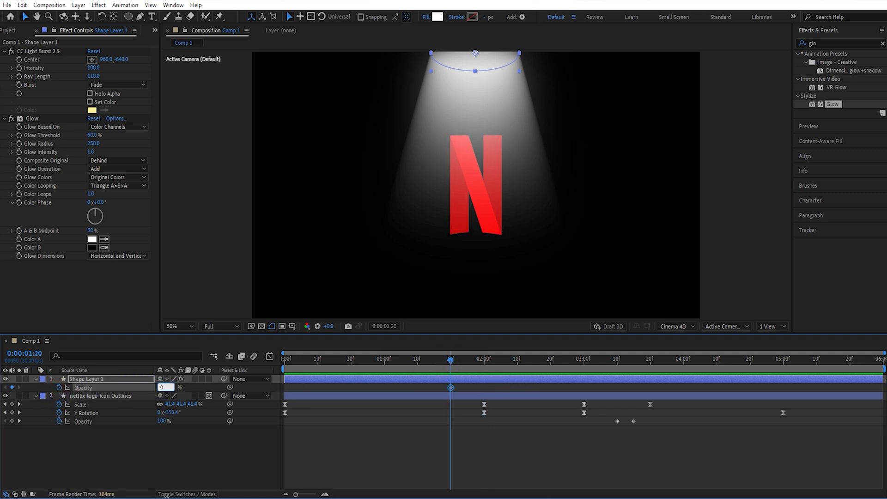
click(550, 360)
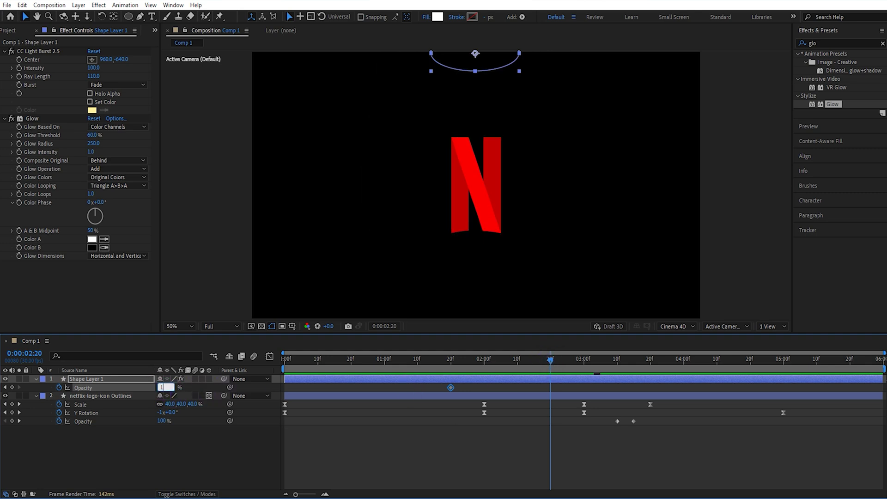
click(649, 361)
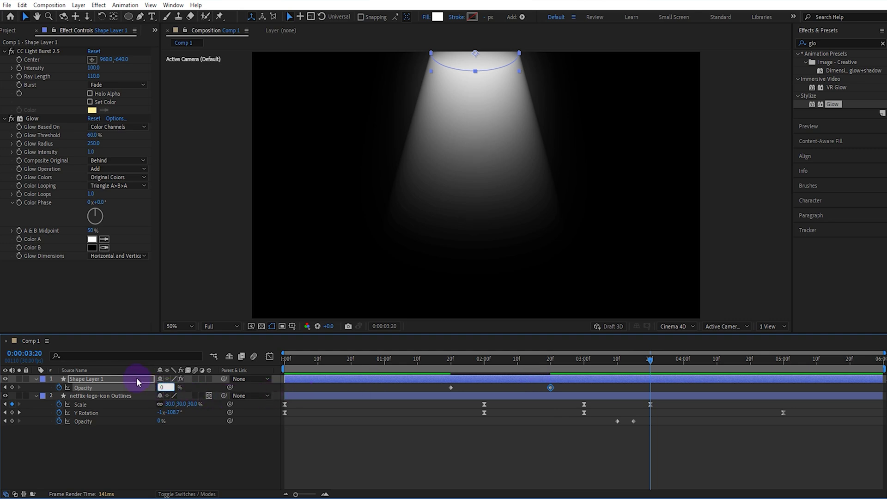
- Move the spotlight layer beneath the N logo and duplicate it
drag(137, 378, 117, 372)
key(ctrl+d)
- Lower the top spotlight copy's Opacity keyframe at 2:20 to 25%
key(j)
key(j)
key(j)
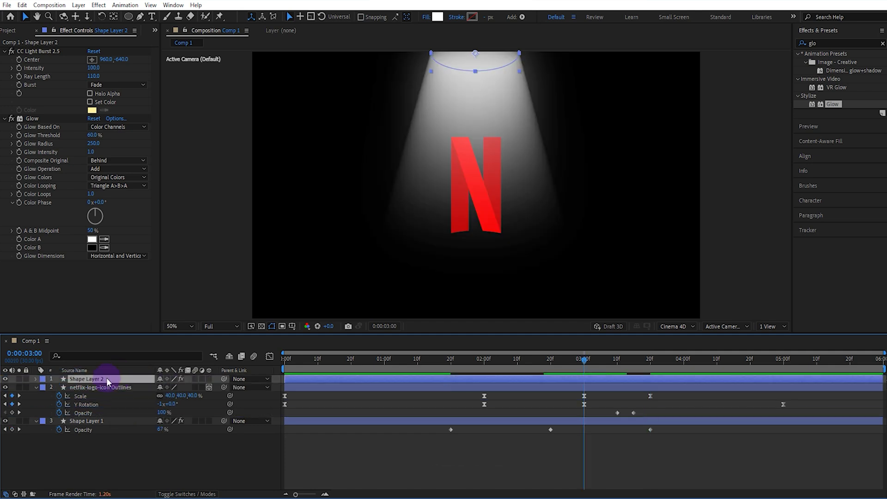
key(u)
click(549, 363)
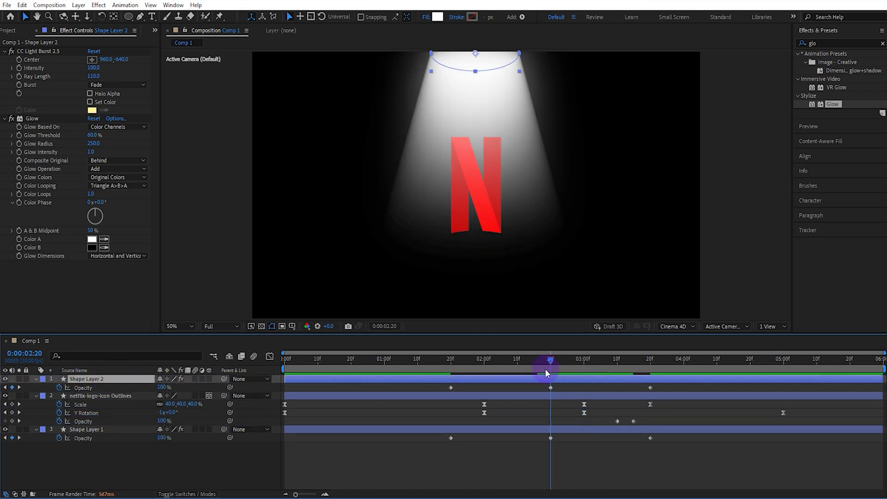
click(183, 403)
- Enable Set Color in CC Light Burst and pick pale yellow FFF4AC
click(90, 102)
click(92, 110)
drag(624, 372, 569, 347)
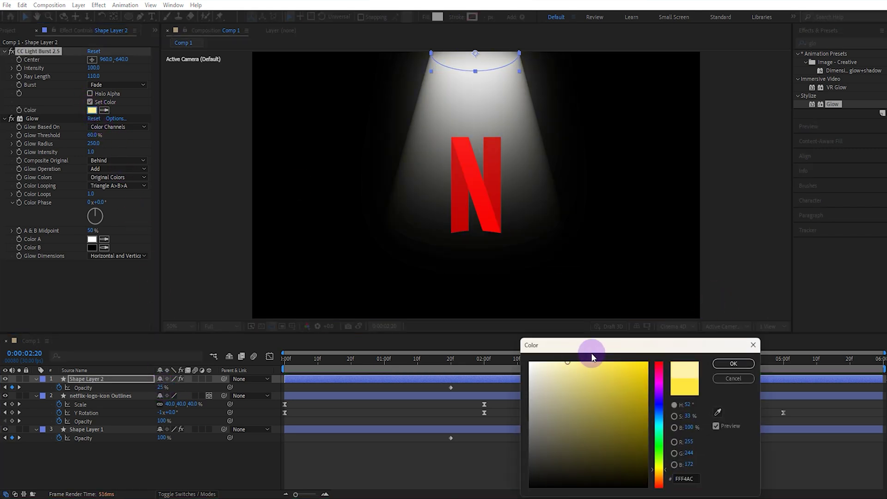
click(729, 363)
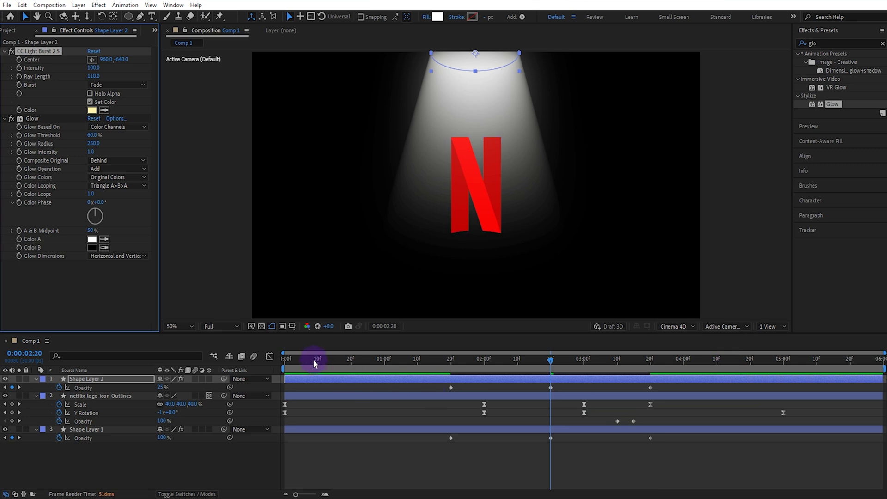
- Play the animation preview from the start of the timeline
key(Home)
click(827, 128)
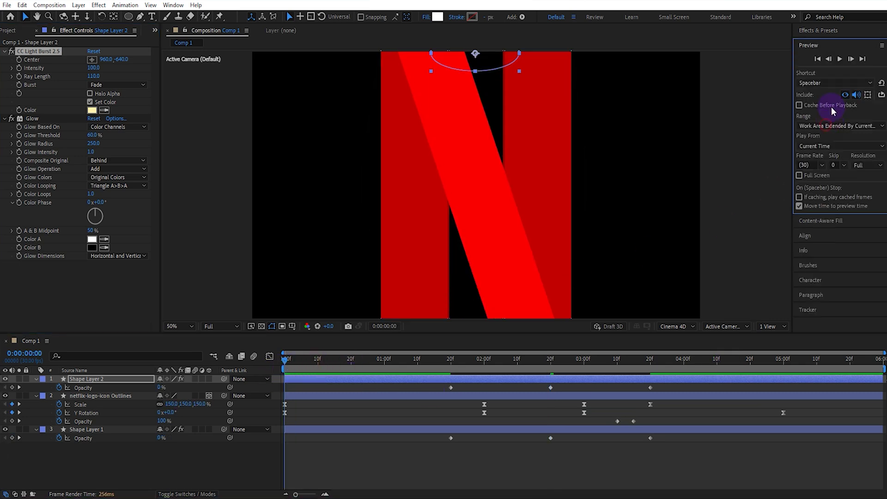
click(839, 59)
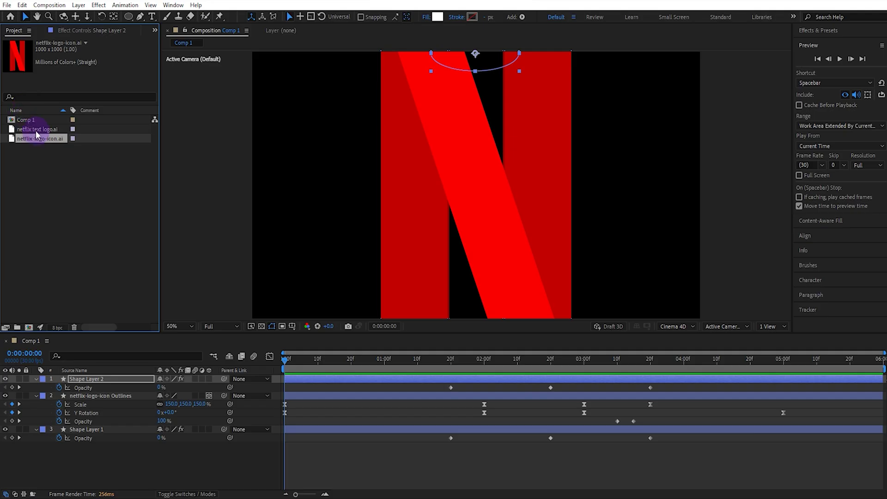
- Add netflix text logo.ai, convert it to shapes, and delete the original vector layer
drag(37, 131, 90, 455)
right_click(99, 448)
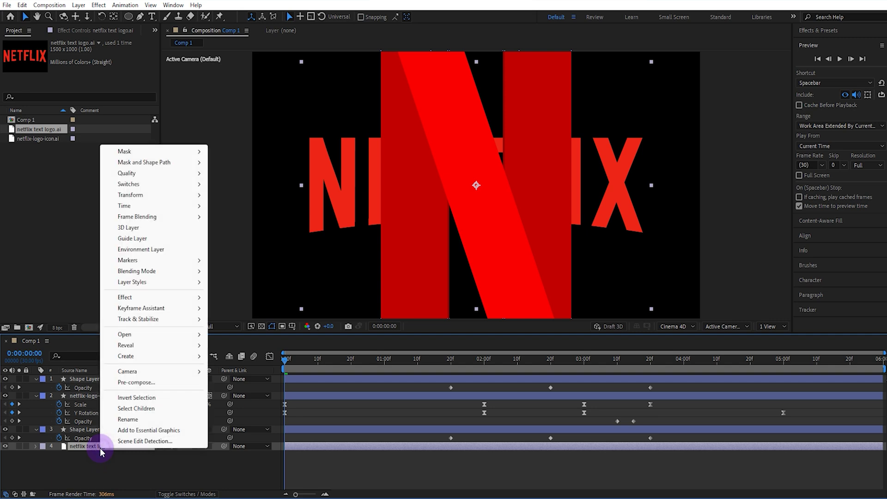
mouse_move(157, 356)
click(247, 386)
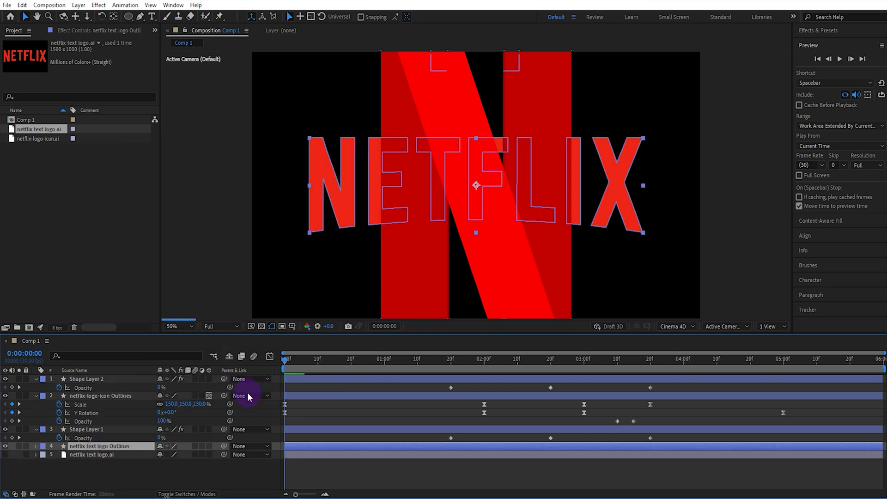
click(127, 453)
key(Delete)
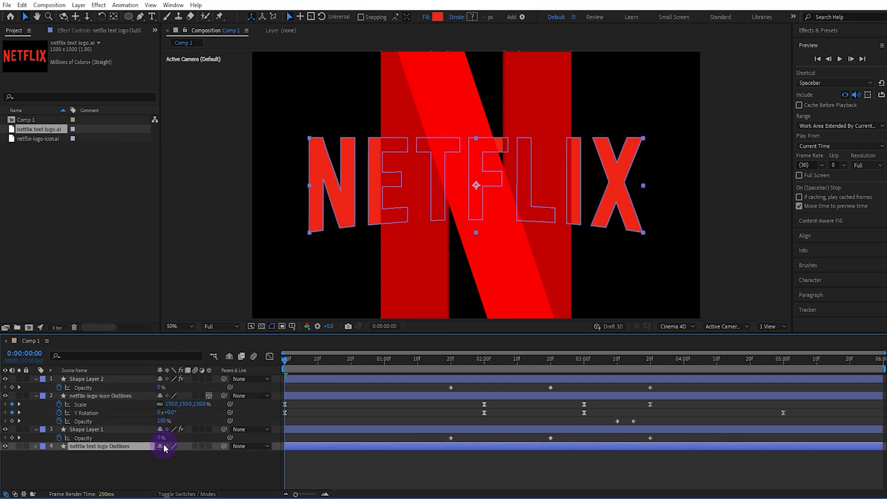
- Make the NETFLIX outlines layer 3D with no bevel and Extrusion Depth 20
click(209, 446)
click(35, 446)
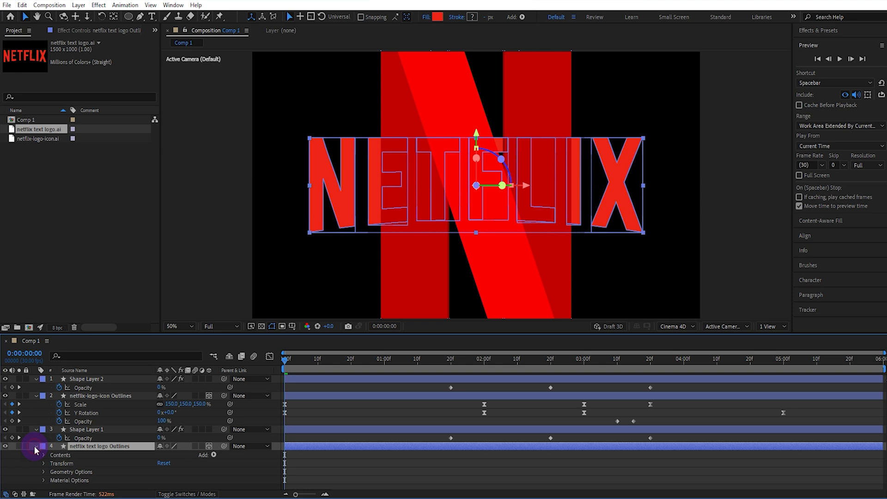
click(43, 471)
click(167, 460)
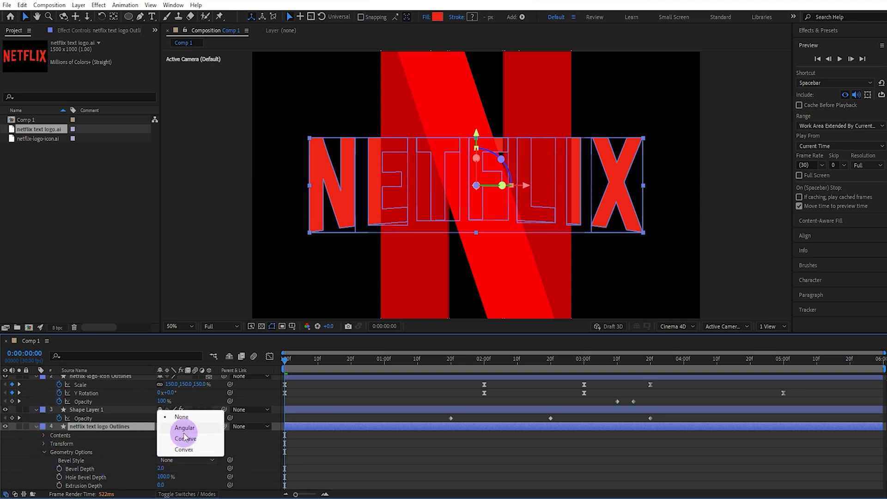
click(169, 461)
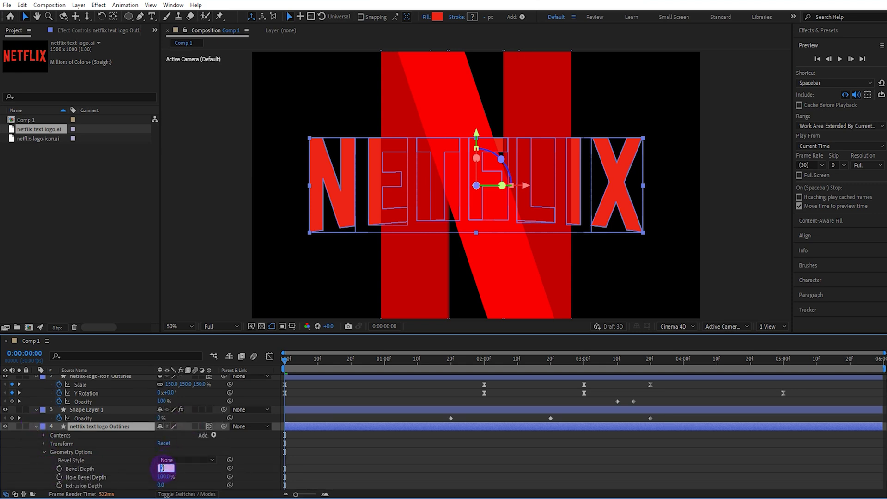
text(0)
key(Return)
click(161, 485)
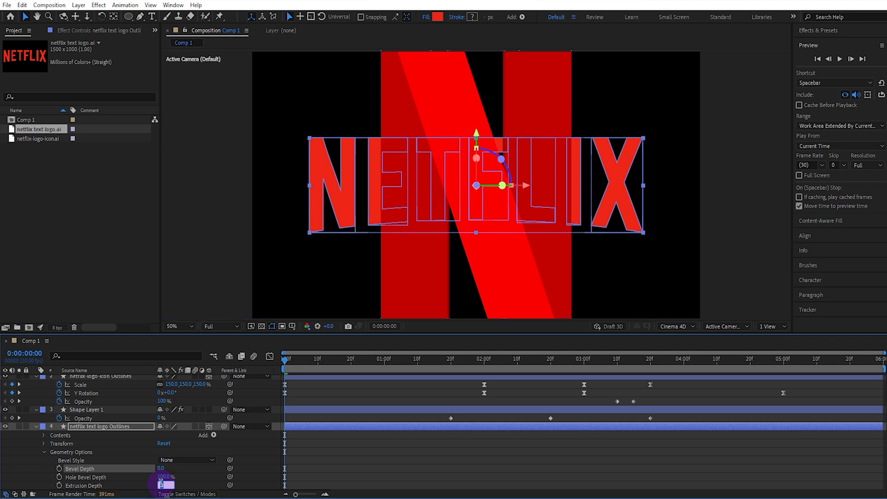
text(20)
click(179, 484)
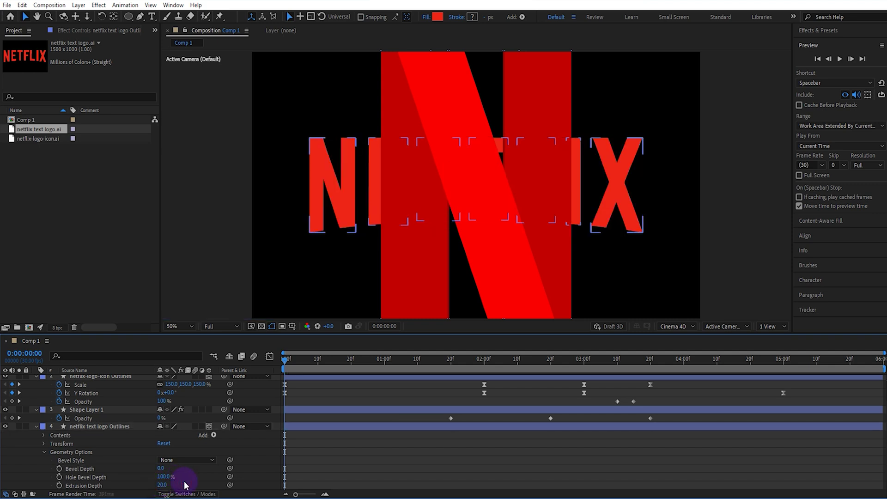
- Group the seven NETFLIX letter groups into a single Group 1
click(44, 435)
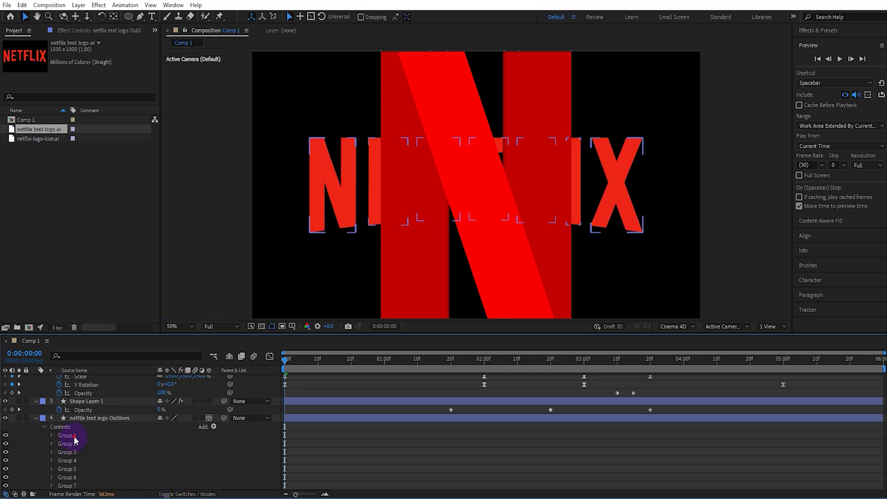
click(74, 436)
scroll(78, 443, down, 1)
shift+click(79, 457)
right_click(79, 458)
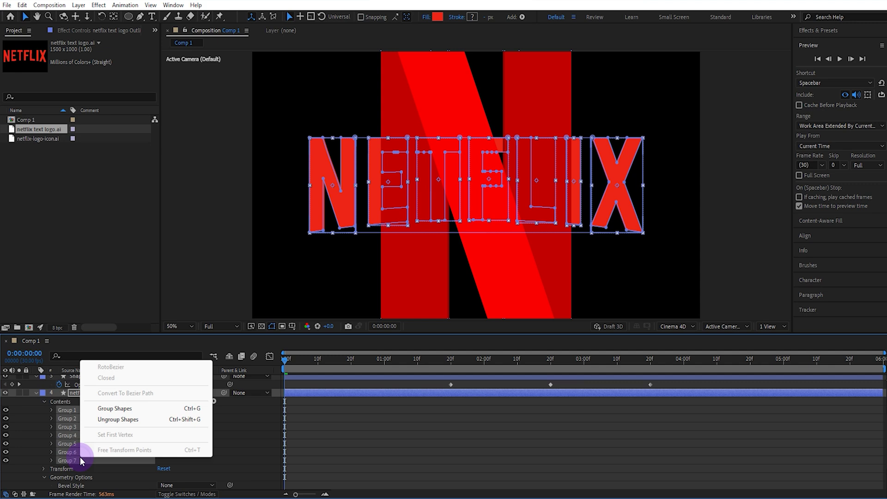
click(121, 413)
- Add a Side Color to Group 1 and set it to dark red AF0202
click(214, 426)
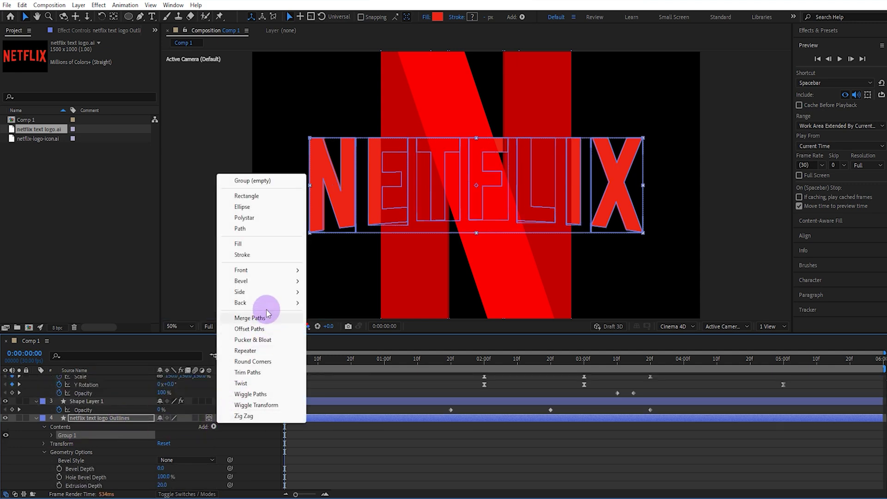
mouse_move(270, 291)
click(322, 291)
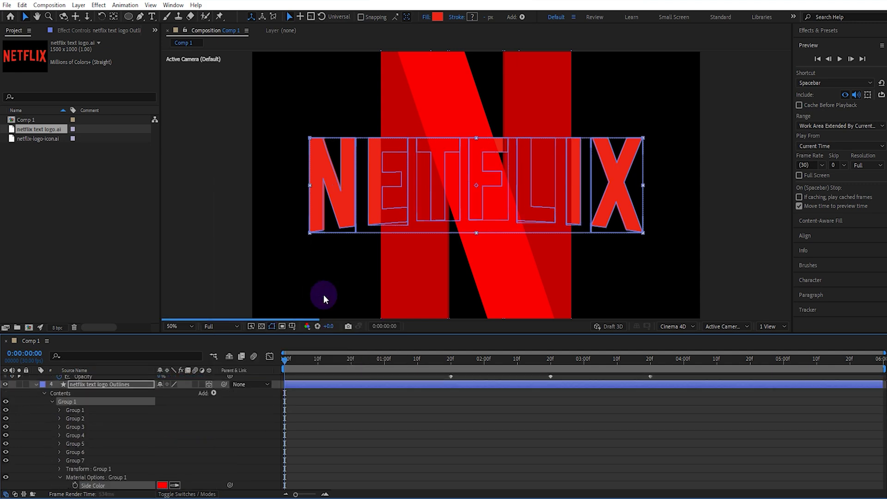
click(162, 485)
drag(643, 382, 646, 401)
click(726, 365)
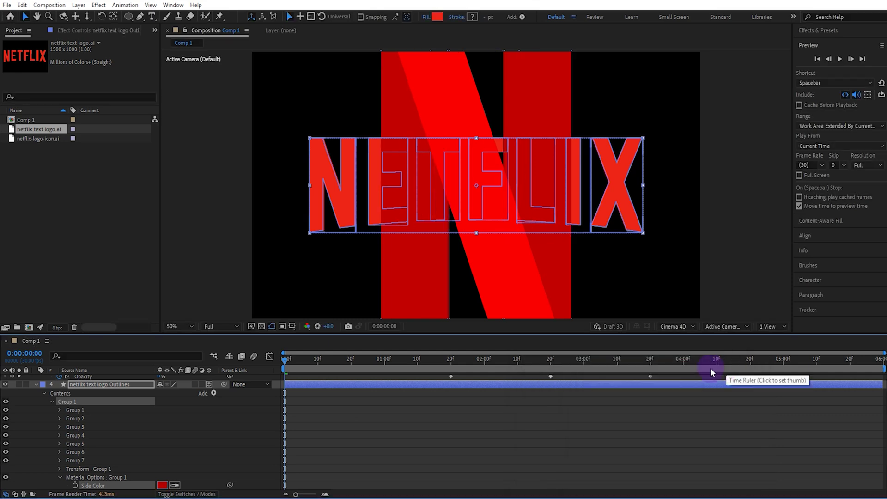
click(40, 398)
scroll(39, 462, up, 1)
click(43, 463)
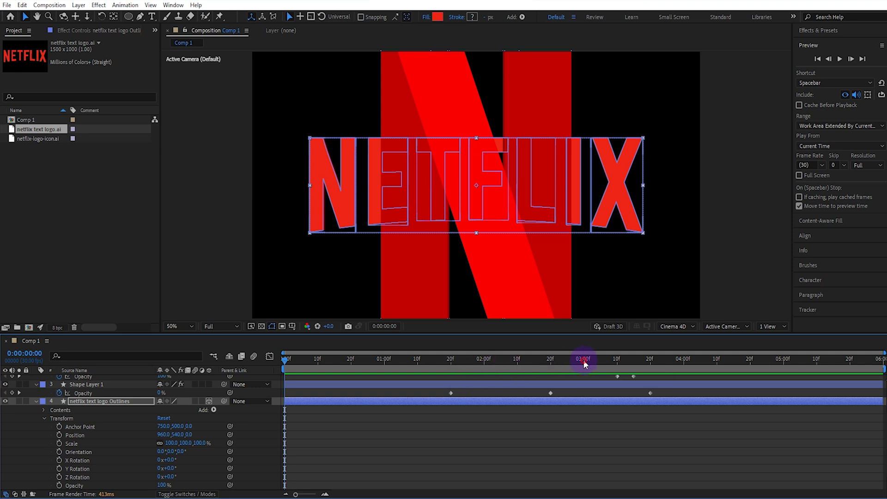
- Keyframe the wordmark's Y Rotation from 3:00 to -90° at 5:00, and Scale 70% to 80% at 4:00
click(583, 360)
click(61, 468)
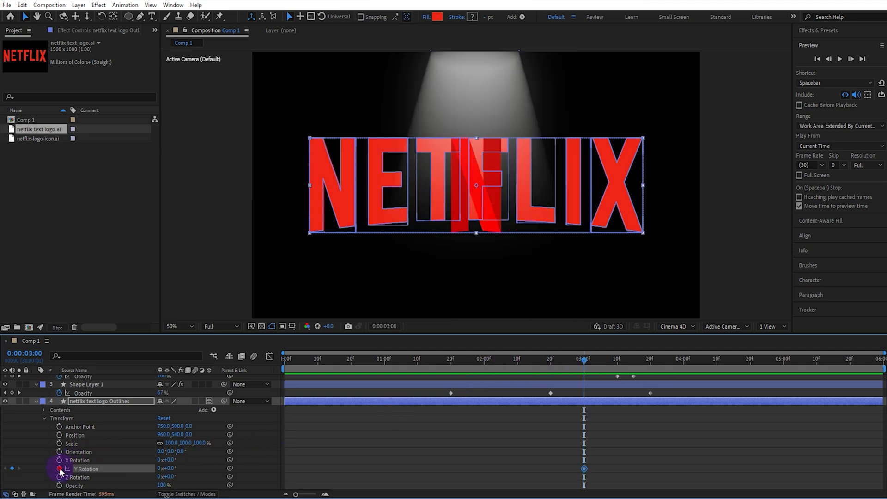
click(784, 360)
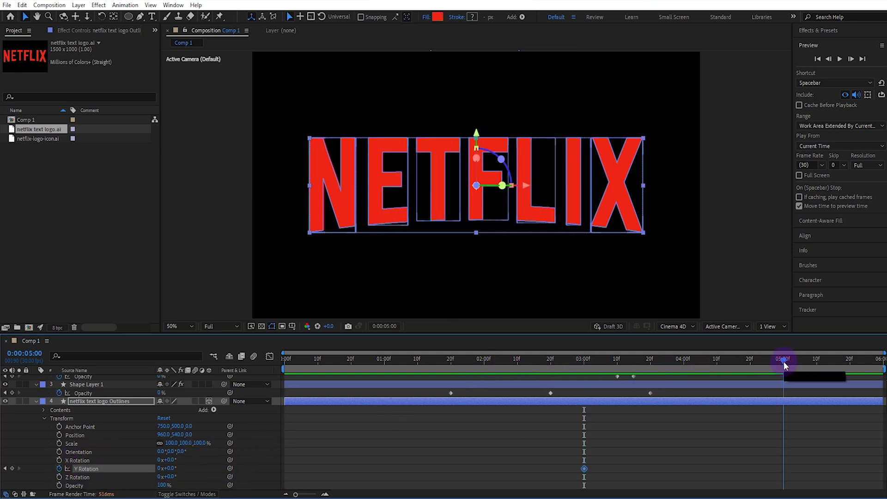
click(158, 468)
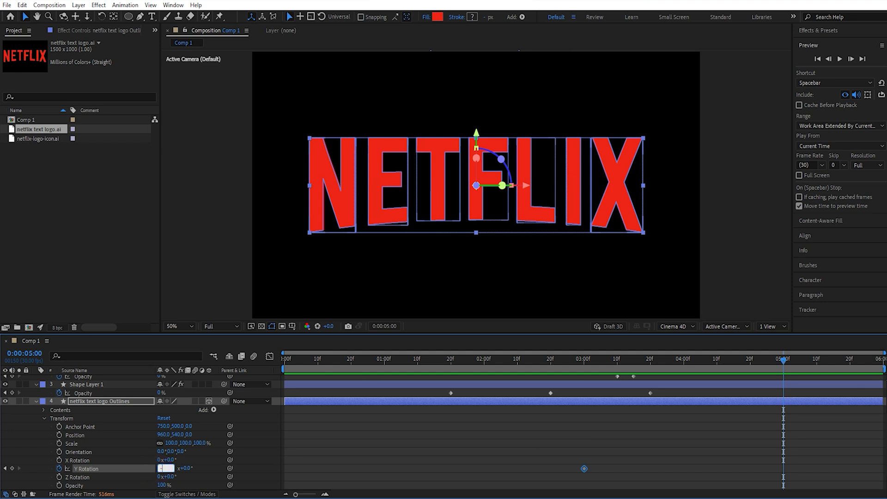
text(-90)
click(634, 358)
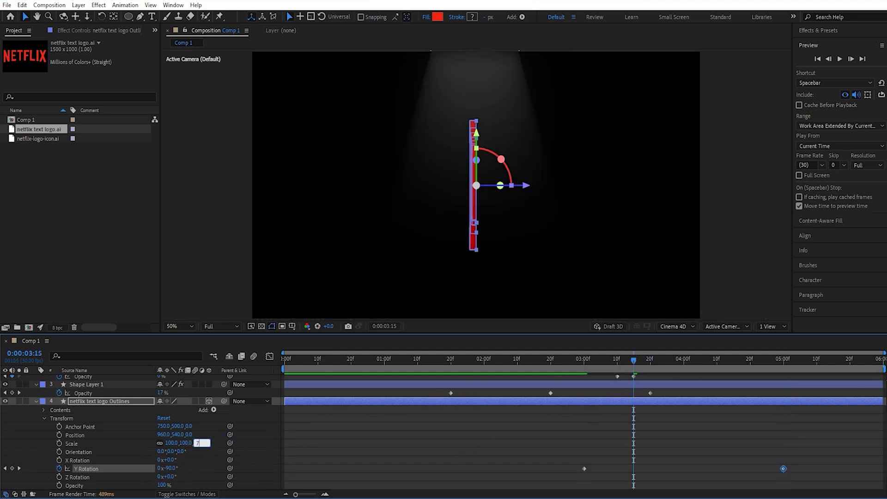
click(59, 443)
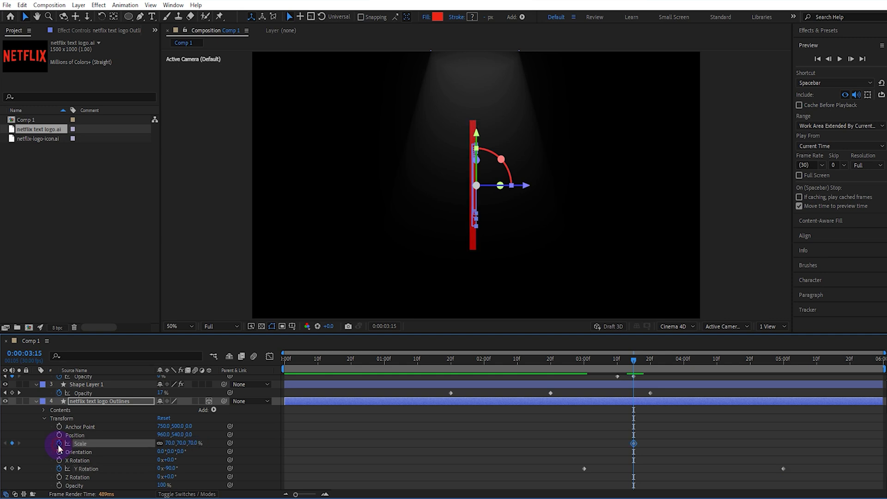
click(683, 367)
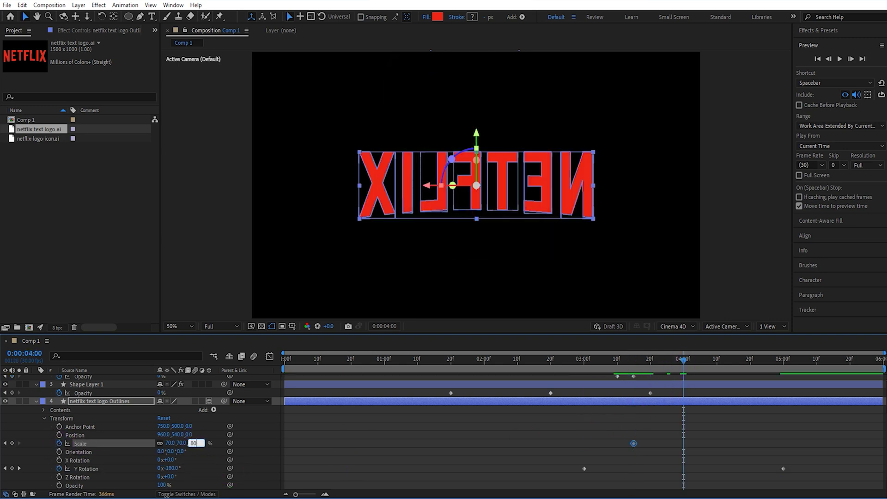
click(638, 366)
- Set Anchor Point Z to 11 and keyframe Opacity at 0% at 3:15
scroll(511, 215, up, 4)
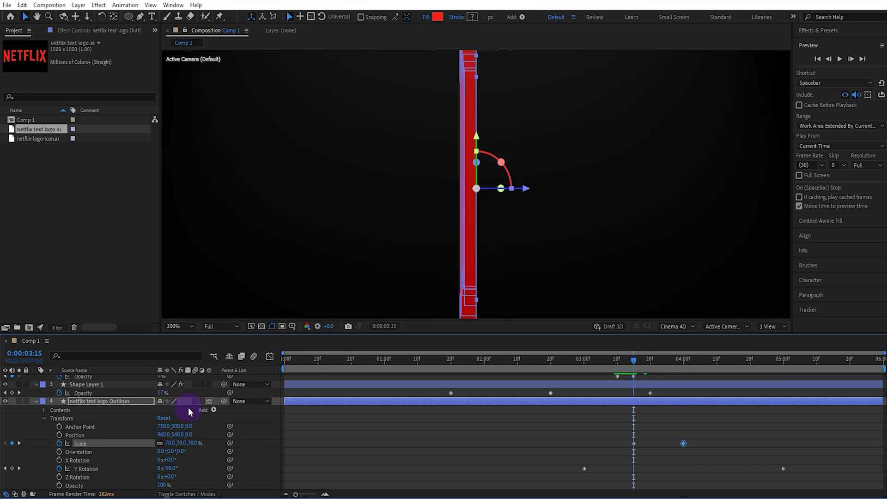
mouse_move(190, 429)
mouse_down()
mouse_move(183, 425)
mouse_move(198, 425)
mouse_up()
click(192, 426)
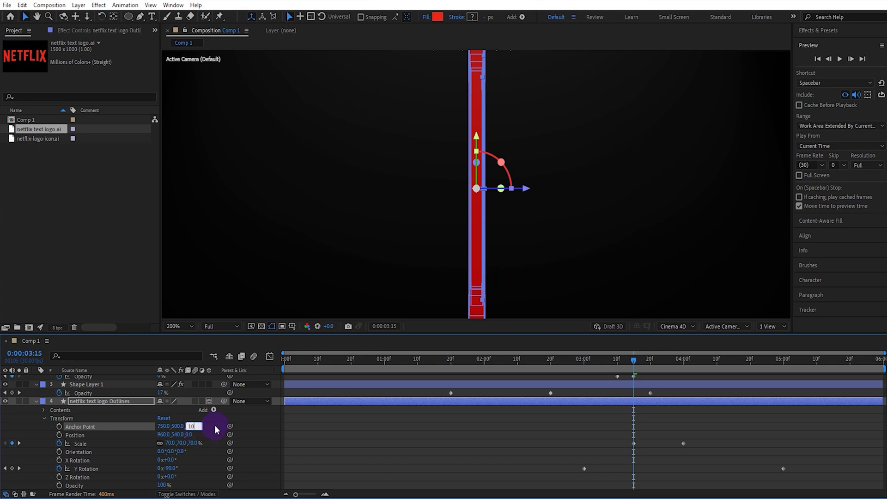
text(11)
key(Return)
click(59, 486)
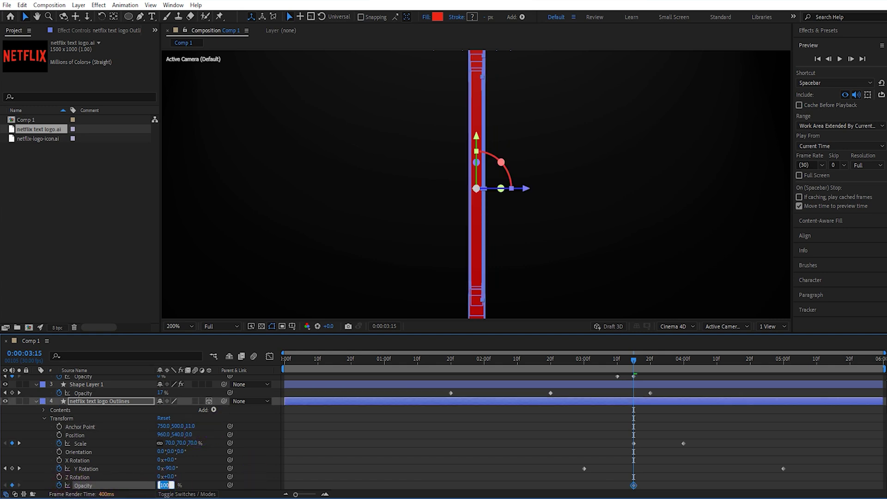
click(650, 363)
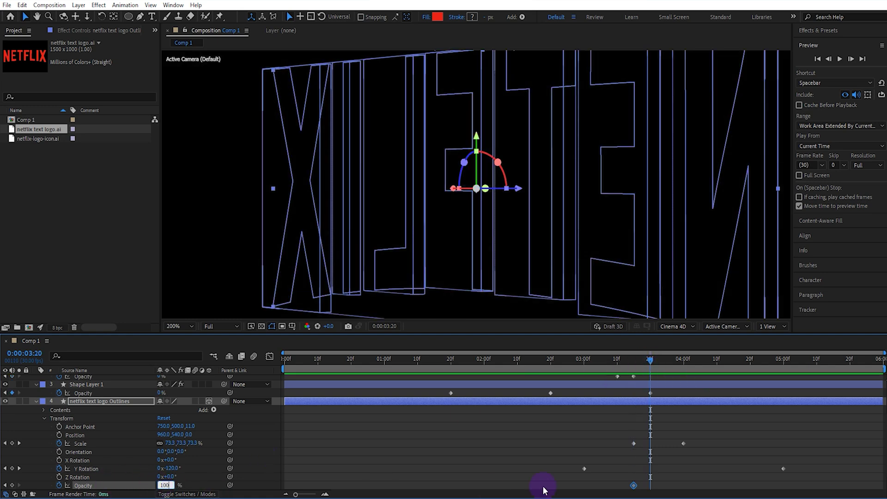
- Keyframe 100% Opacity at 3:20 and shift both opacity keyframes slightly earlier
click(662, 478)
scroll(627, 480, down, 1)
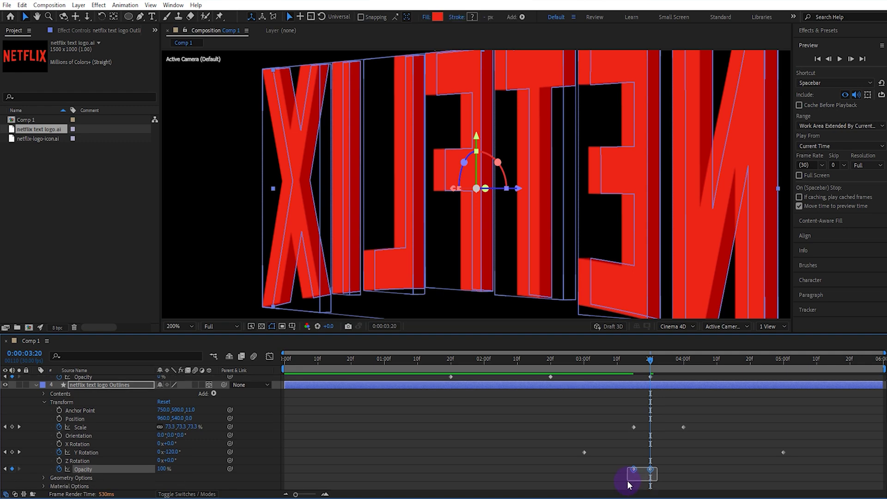
drag(635, 467, 629, 467)
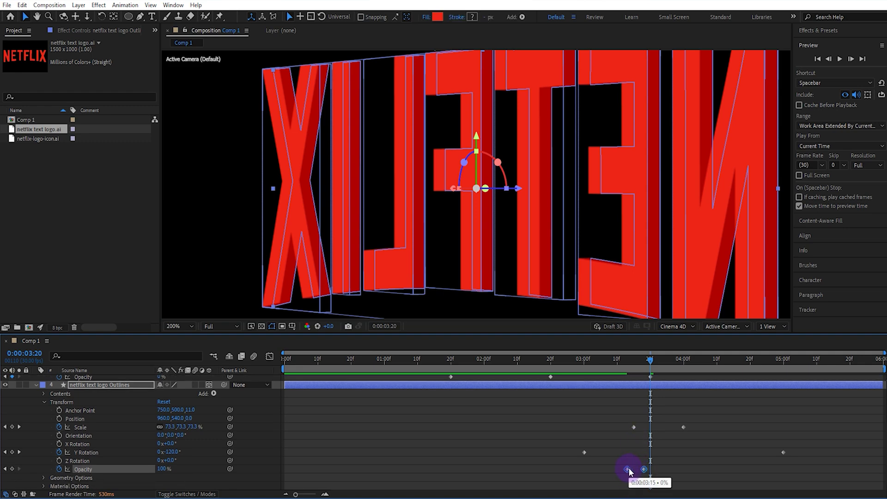
click(115, 388)
- Apply Easy Ease to the Scale and Y Rotation keyframes and steepen their speed curves in the Graph Editor
key(u)
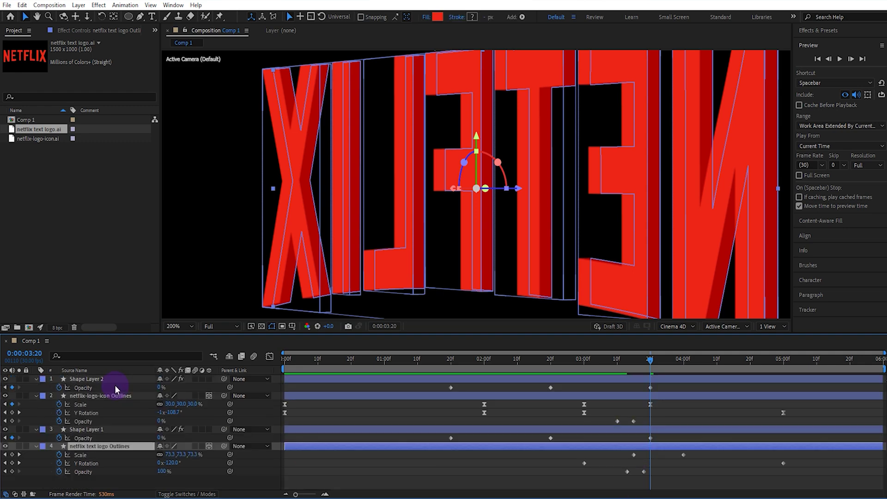
drag(791, 453, 564, 466)
key(F9)
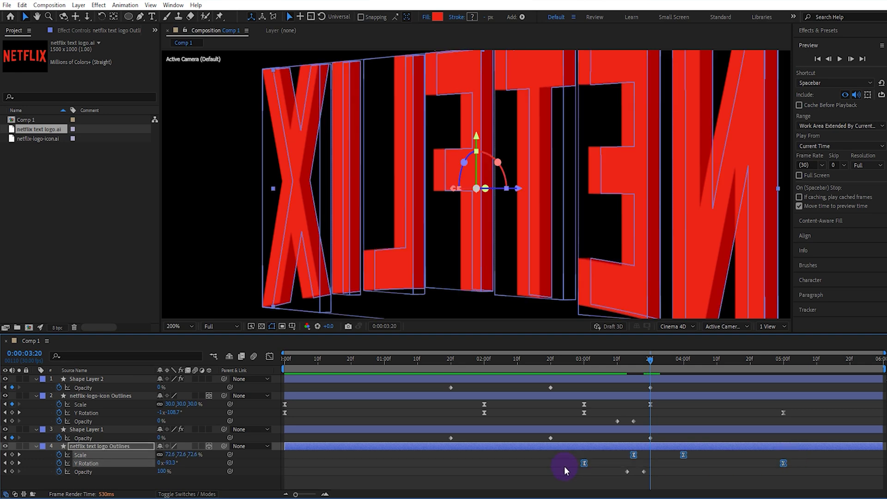
click(268, 356)
drag(673, 392, 647, 396)
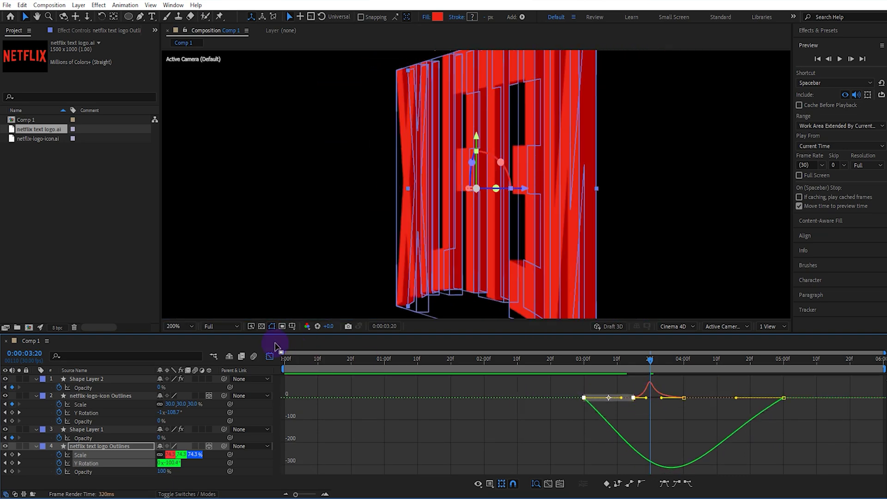
click(270, 358)
key(Home)
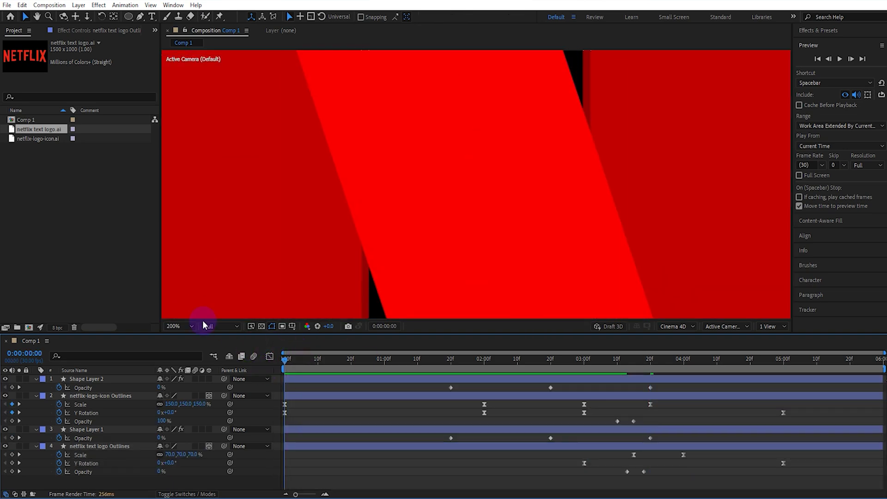
click(180, 326)
click(192, 162)
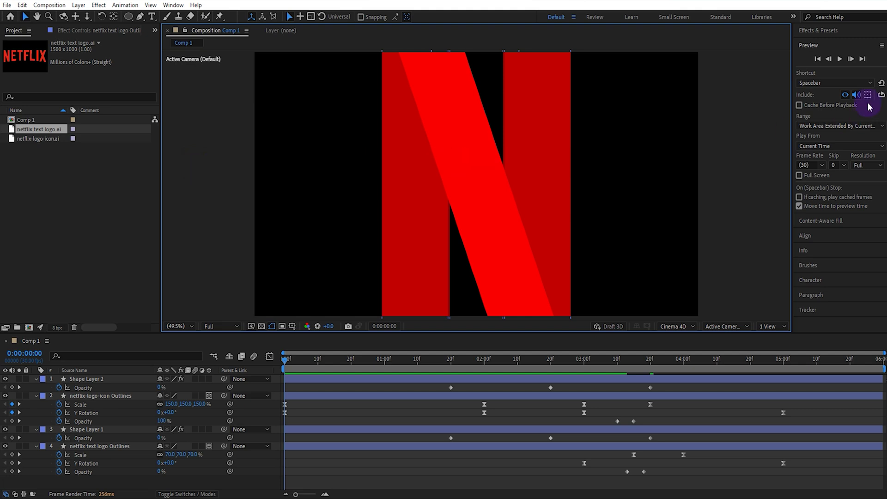
click(839, 58)
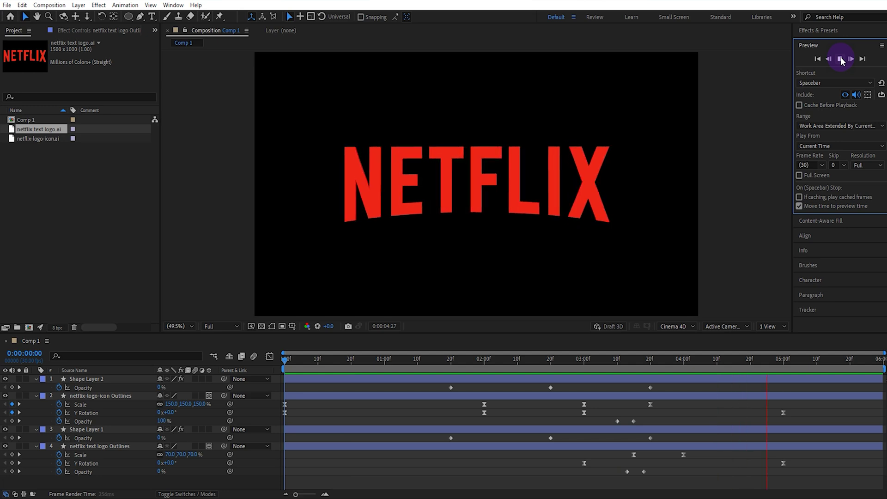
click(840, 59)
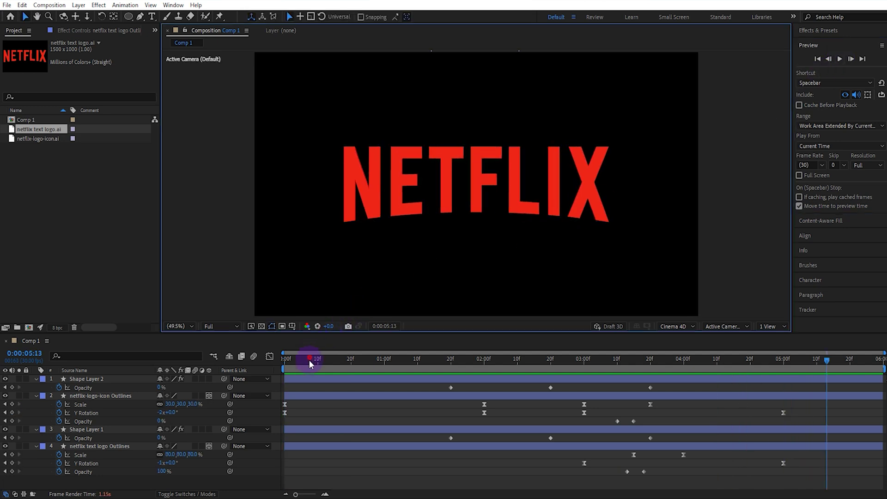
drag(309, 359, 270, 378)
- Pre-compose the NETFLIX outlines layer into a new composition named 'logo text'
click(118, 445)
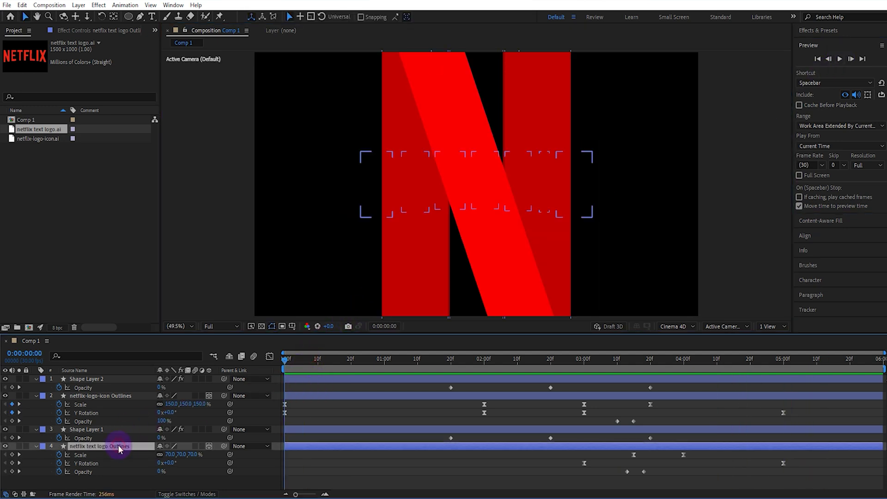
right_click(119, 444)
click(178, 379)
text(logo text)
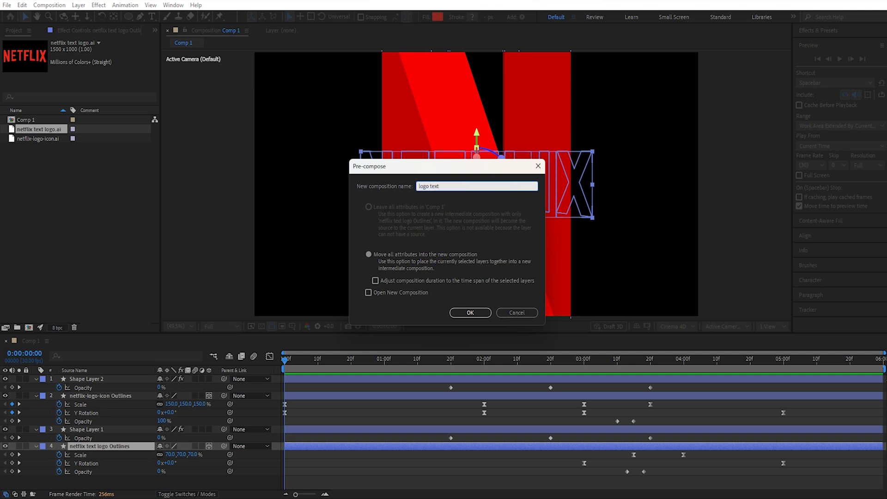
key(Return)
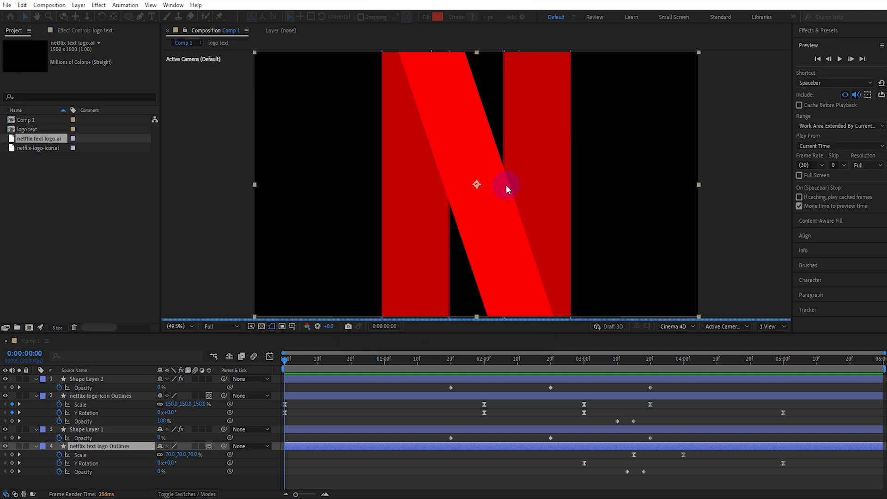
drag(584, 359, 680, 367)
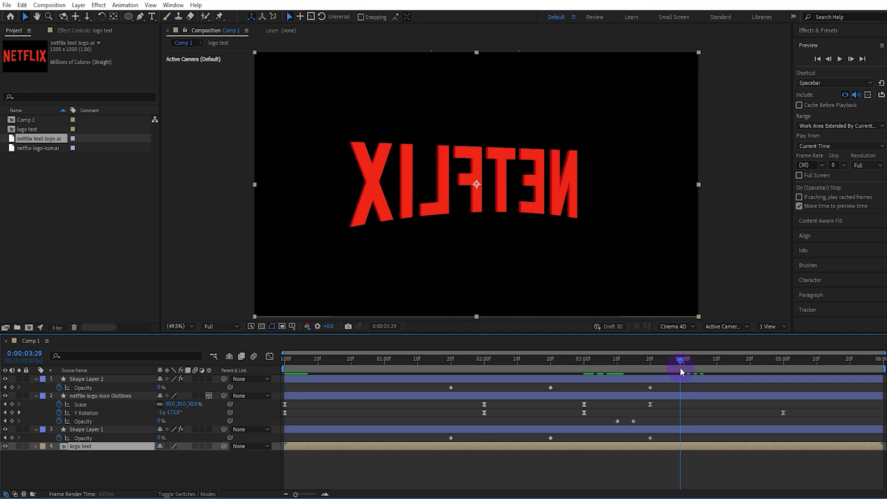
drag(129, 16, 159, 21)
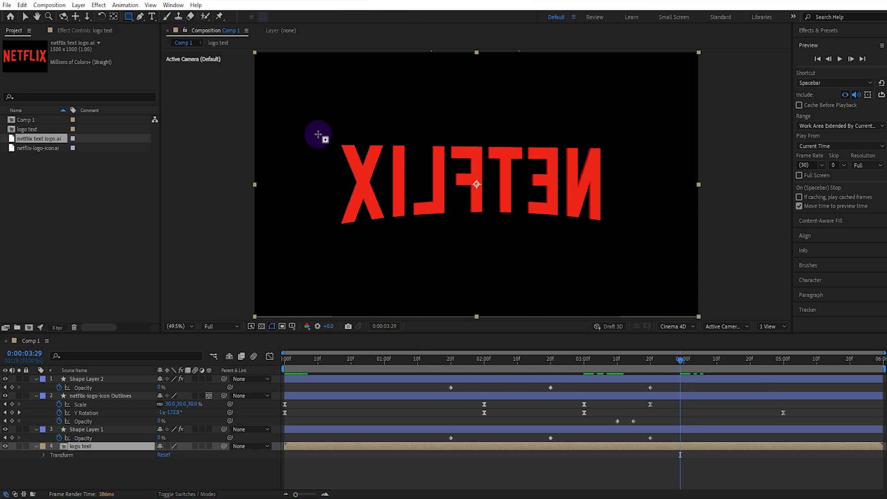
- Draw a rectangle mask on logo text and keyframe its narrowed Mask Path at 3:10
mouse_move(319, 135)
mouse_down()
mouse_move(402, 231)
mouse_move(645, 244)
mouse_move(632, 247)
mouse_up()
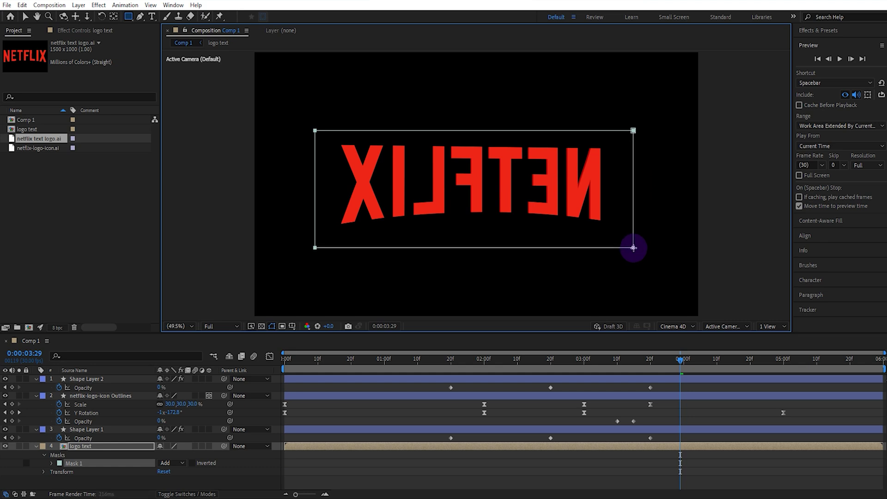
key(v)
click(617, 359)
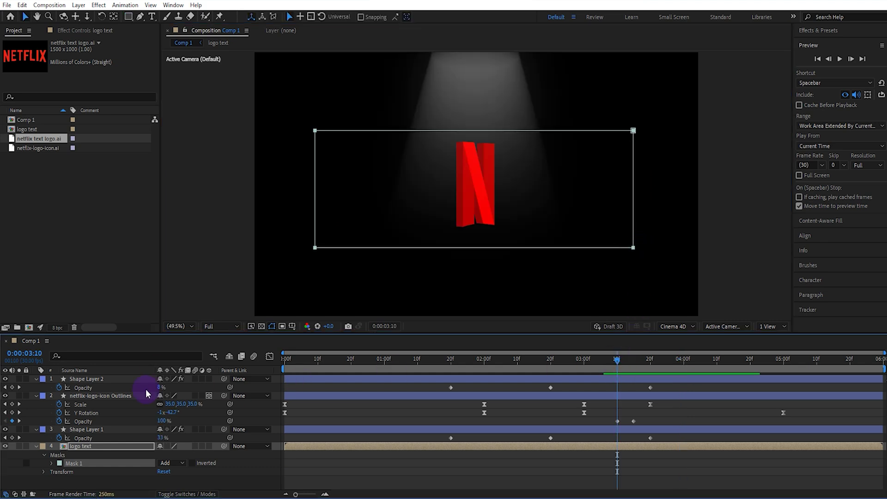
click(52, 463)
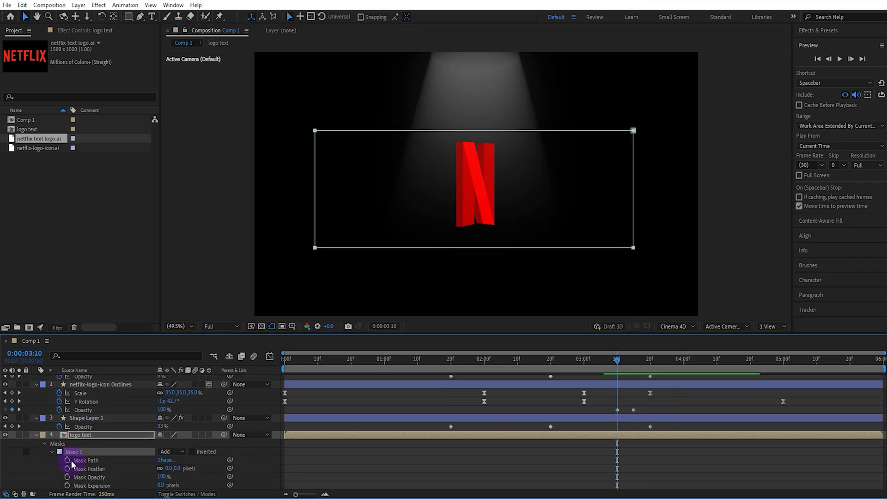
click(69, 460)
drag(655, 129, 482, 248)
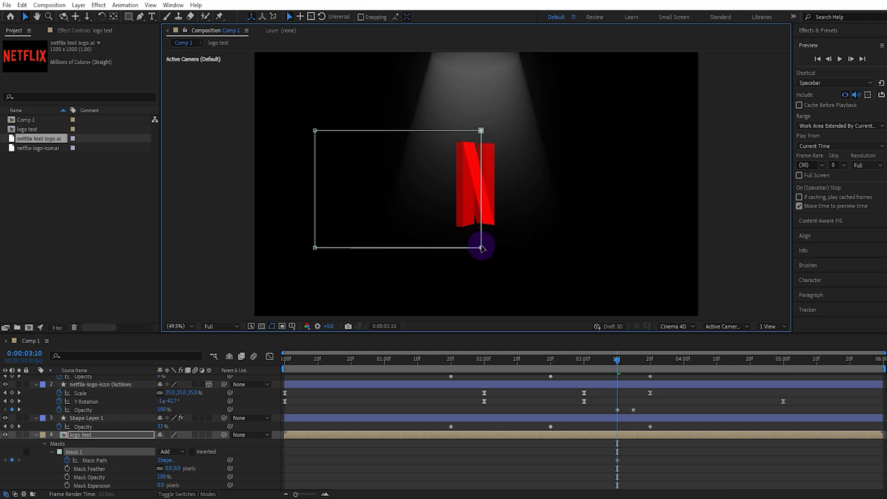
drag(297, 130, 475, 248)
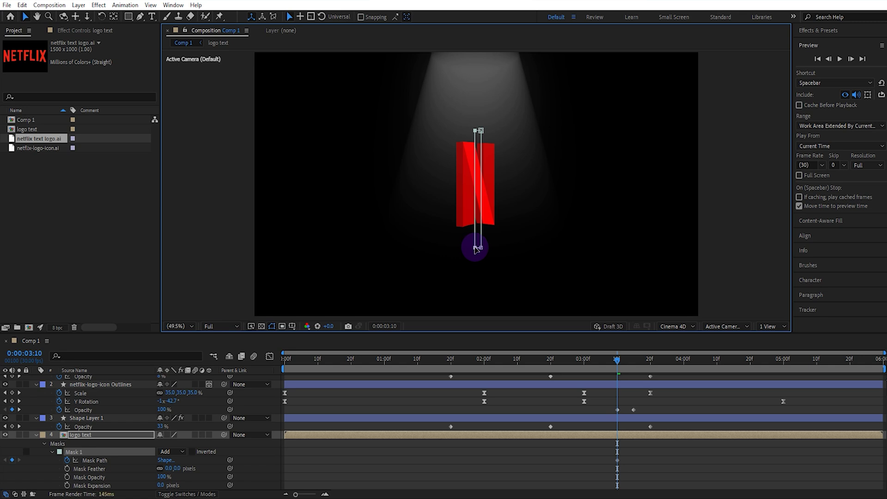
- Widen the mask at 4:10 to reveal all of NETFLIX, then preview the reveal
click(716, 363)
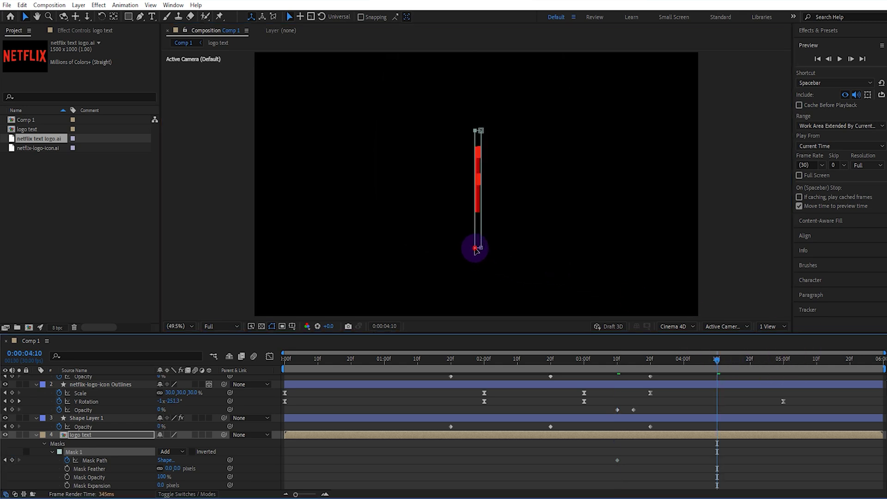
drag(476, 249, 308, 247)
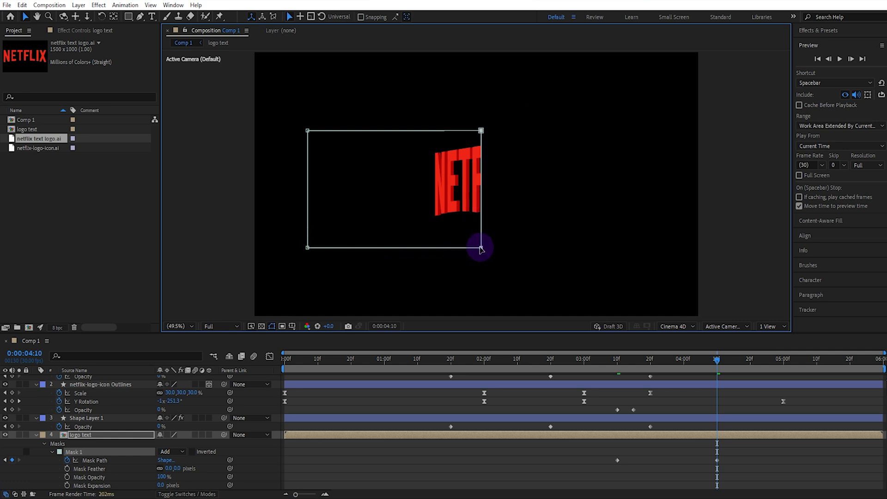
drag(481, 249, 649, 249)
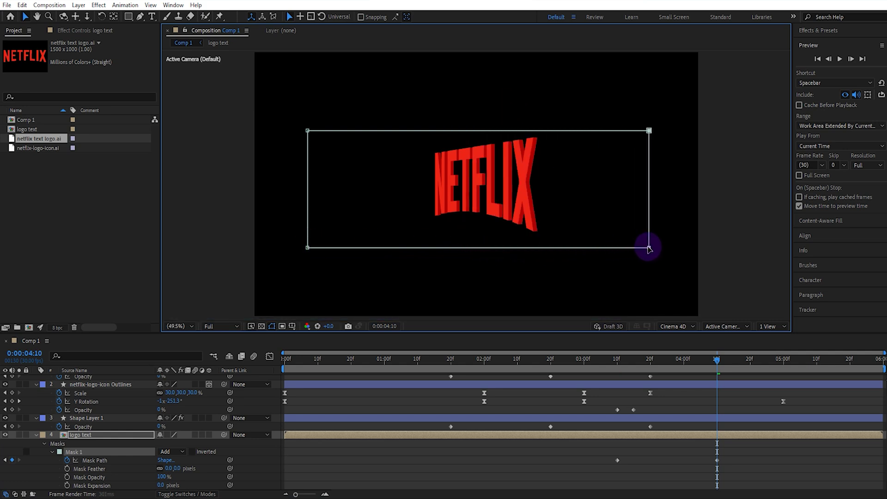
click(763, 357)
drag(764, 355, 653, 358)
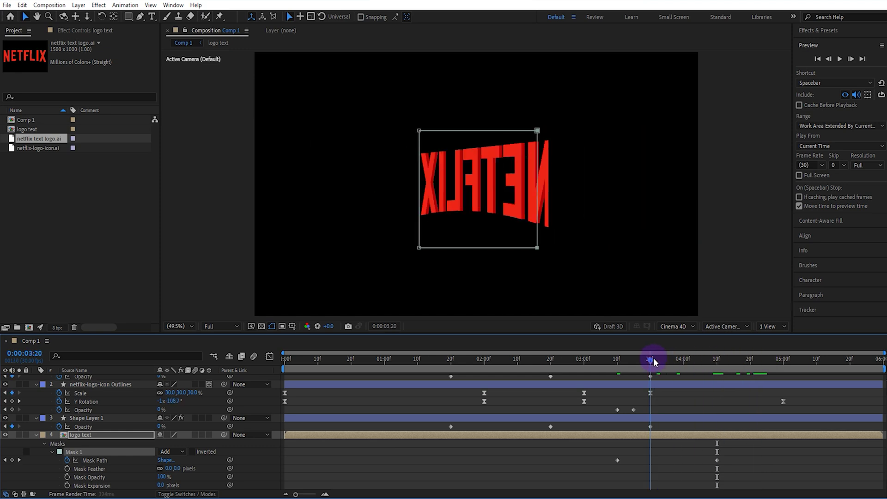
key(space)
click(174, 468)
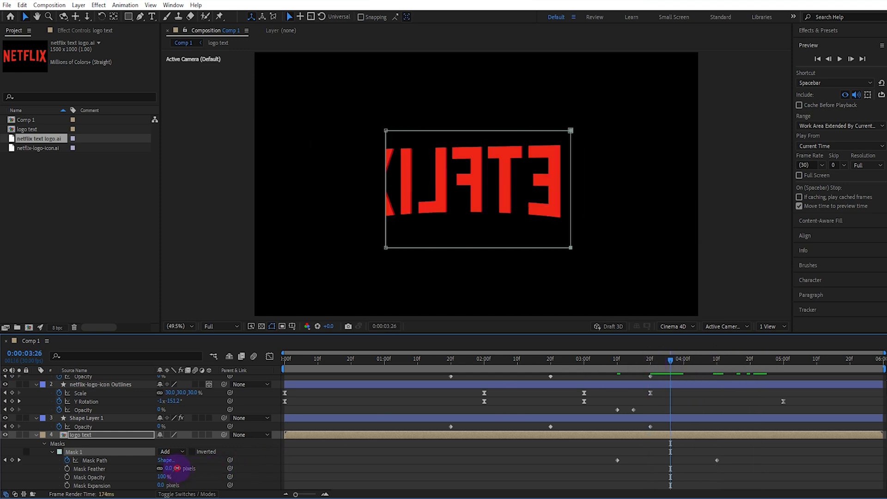